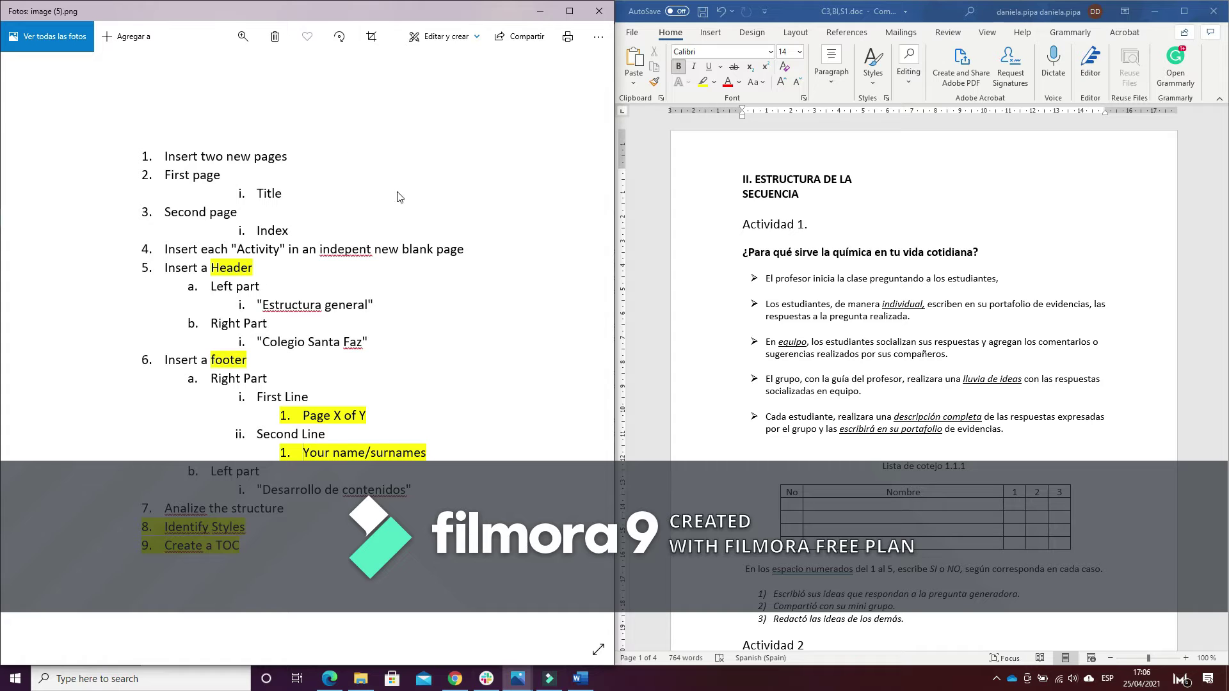
# Insert two page breaks before the II. ESTRUCTURA DE LA SECUENCIA heading, then return to page 1
pyautogui.click(742, 178)
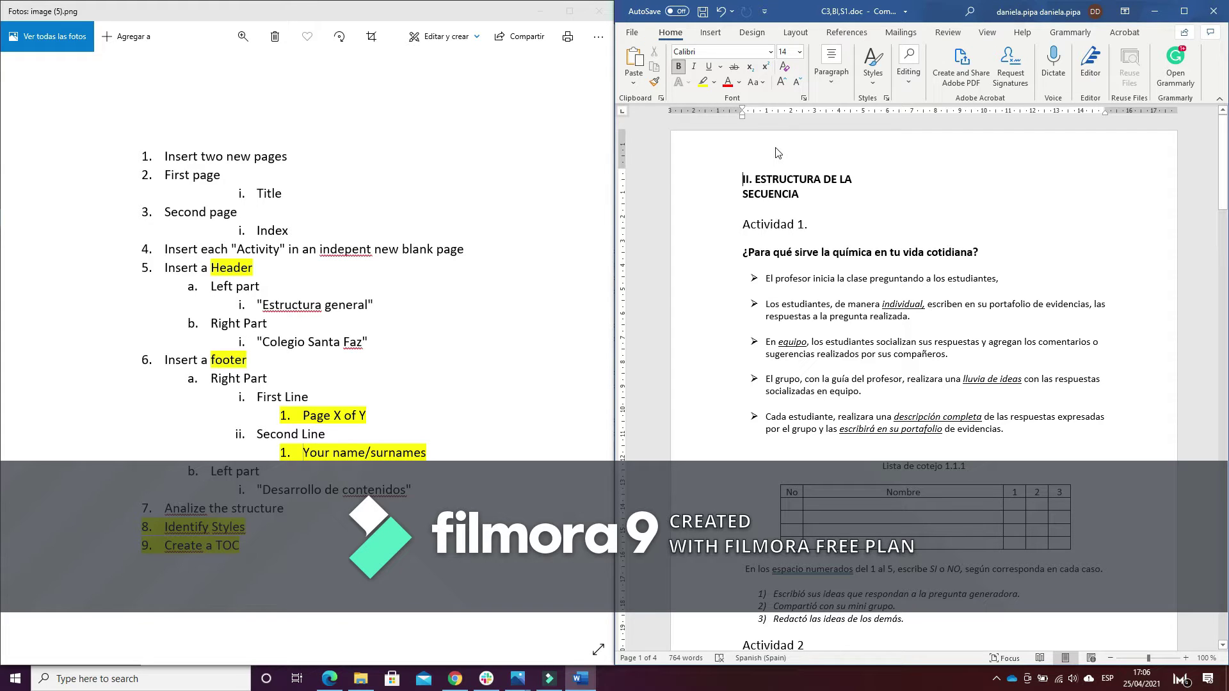
pyautogui.hotkey('ctrl', 'Return')
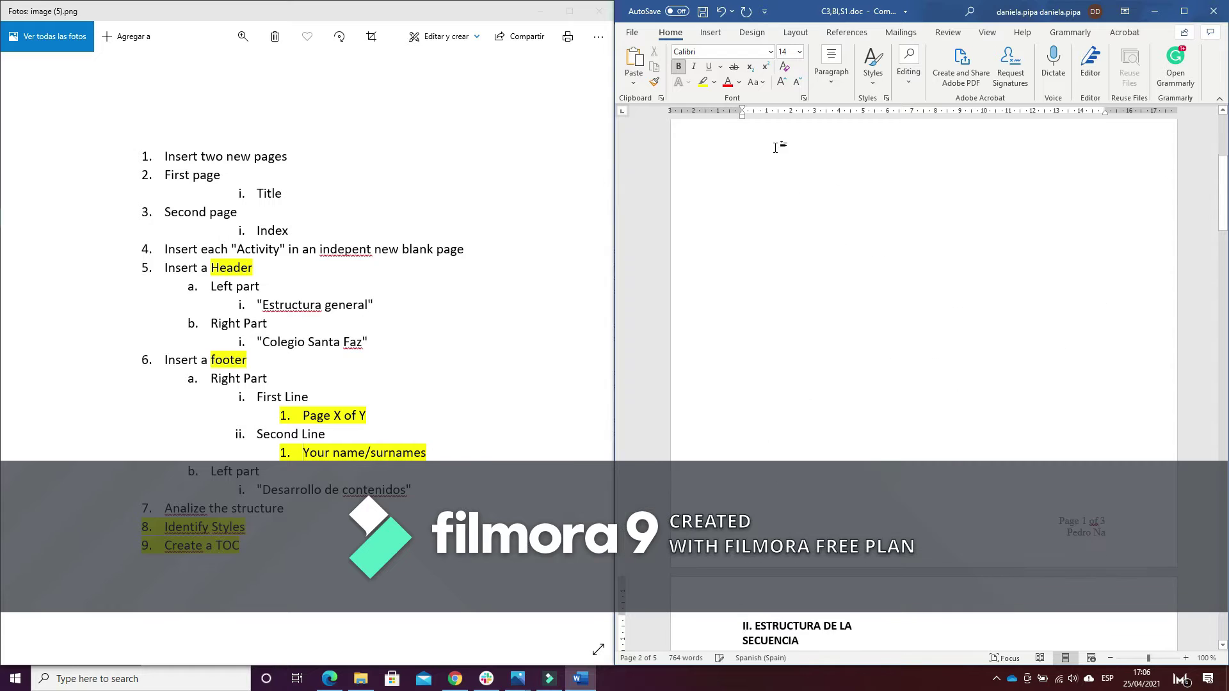
pyautogui.hotkey('ctrl', 'Return')
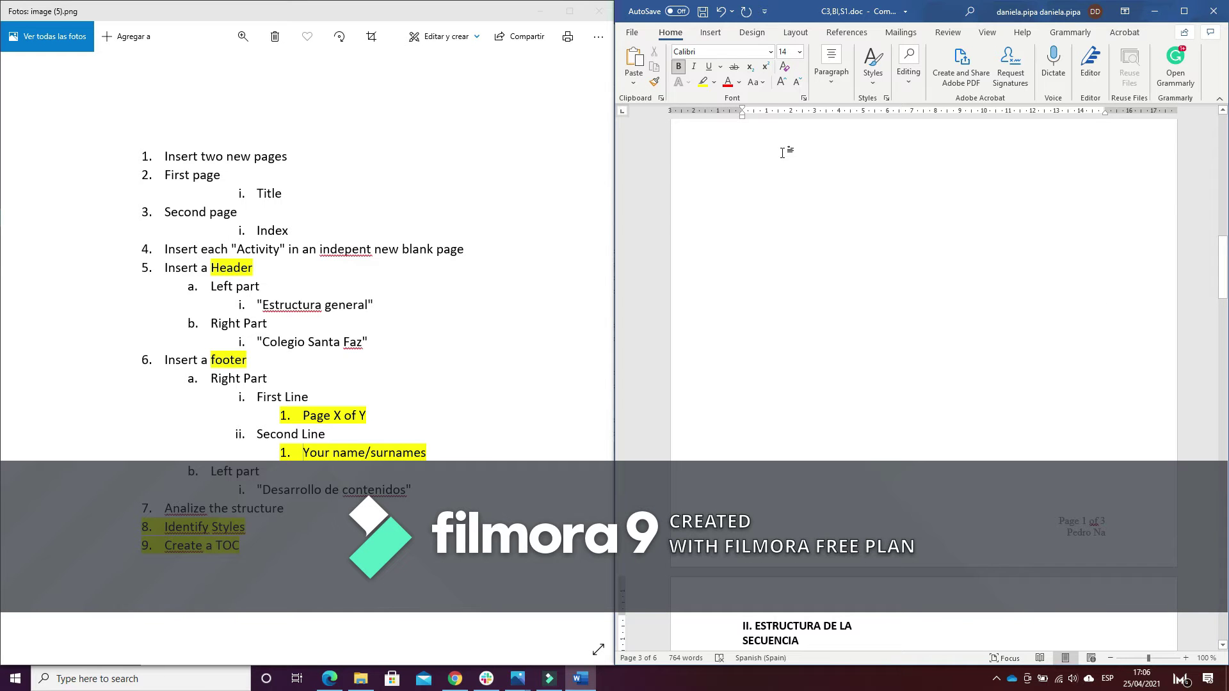
pyautogui.scroll(10, 857, 230)
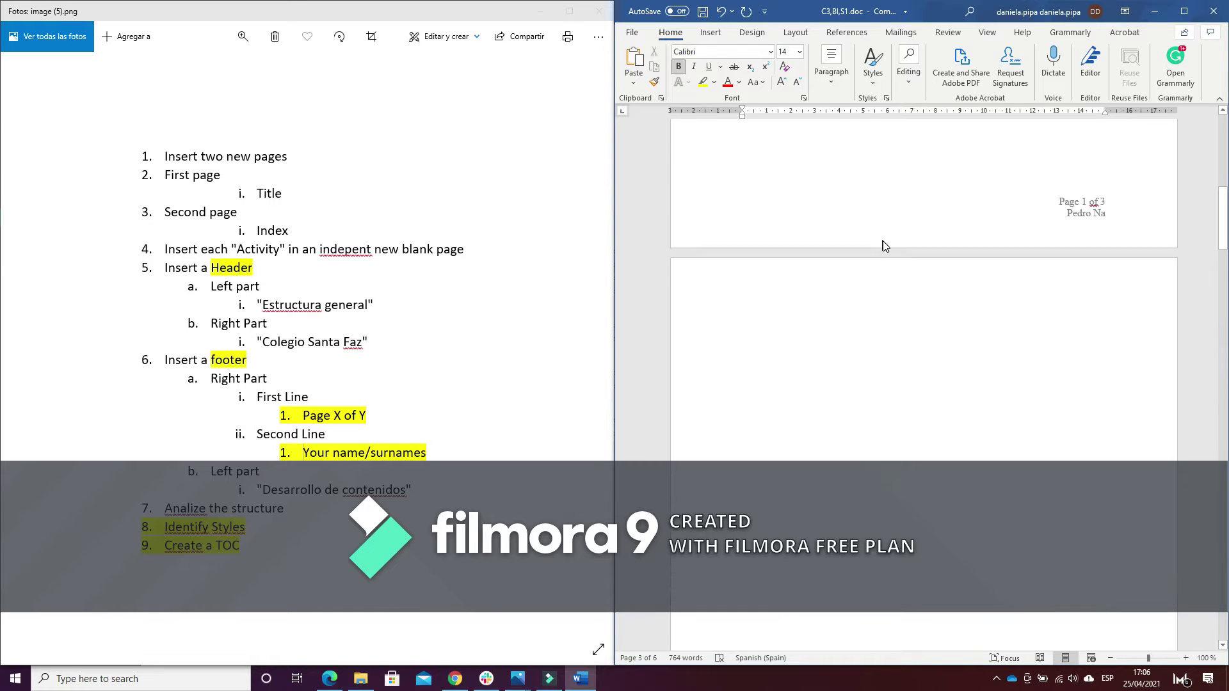
pyautogui.scroll(10, 885, 241)
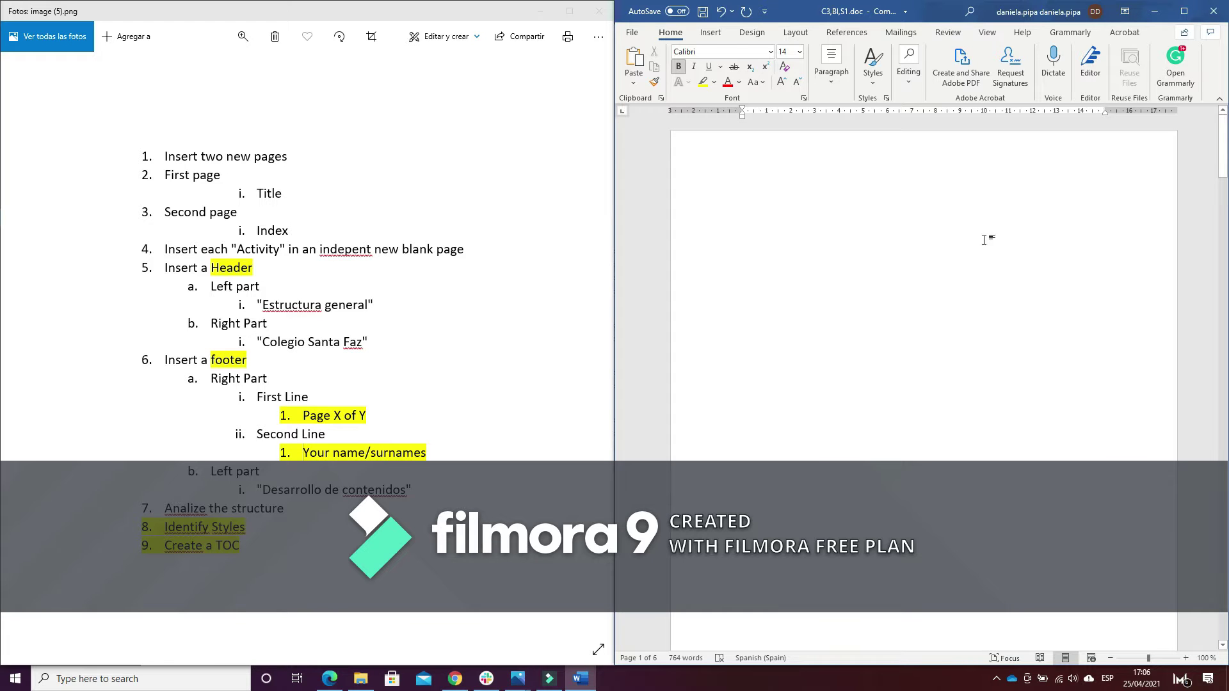
pyautogui.click(863, 198)
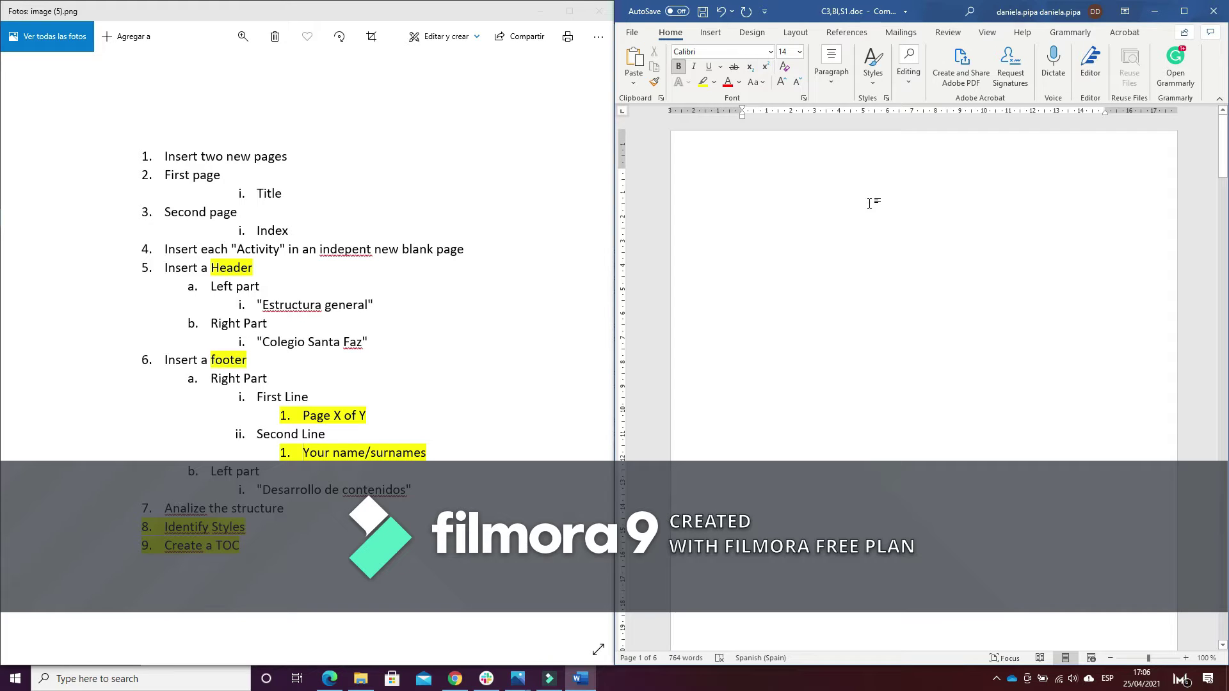
# Type the title 'Science work' at the top of page 1
pyautogui.click(871, 202)
pyautogui.click(885, 196)
pyautogui.write('science')
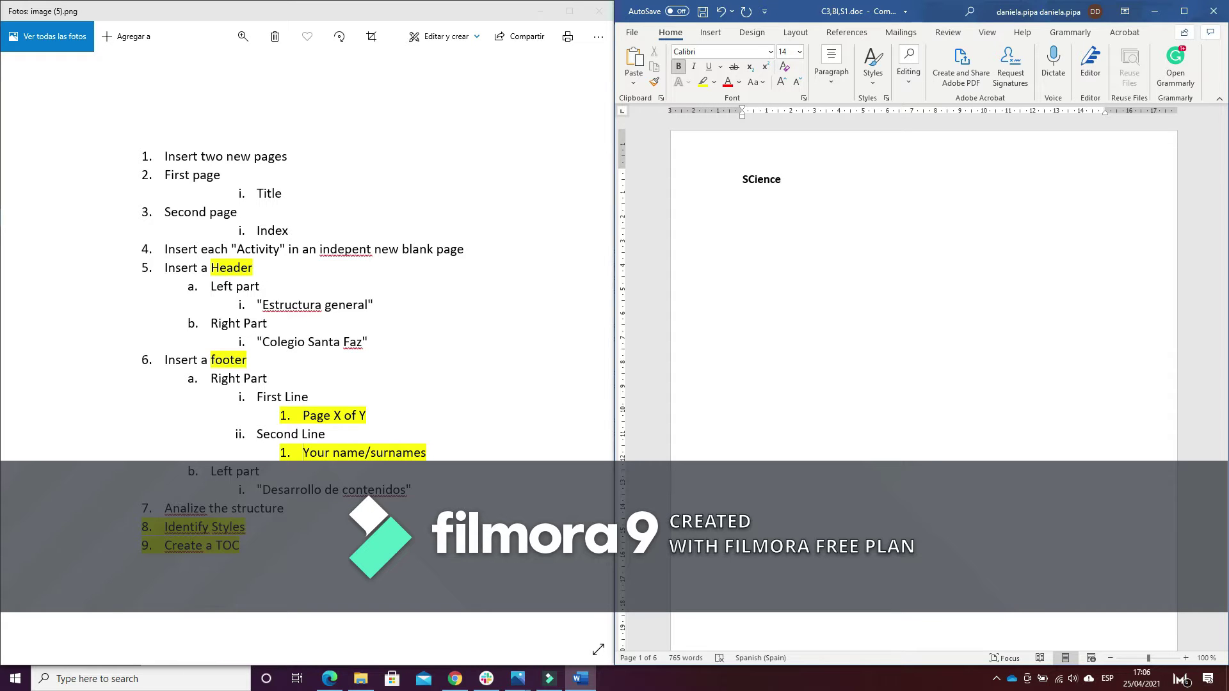
pyautogui.press('BackSpace')
pyautogui.press('BackSpace')
pyautogui.press('BackSpace')
pyautogui.press('BackSpace')
pyautogui.press('BackSpace')
pyautogui.write('cience work')
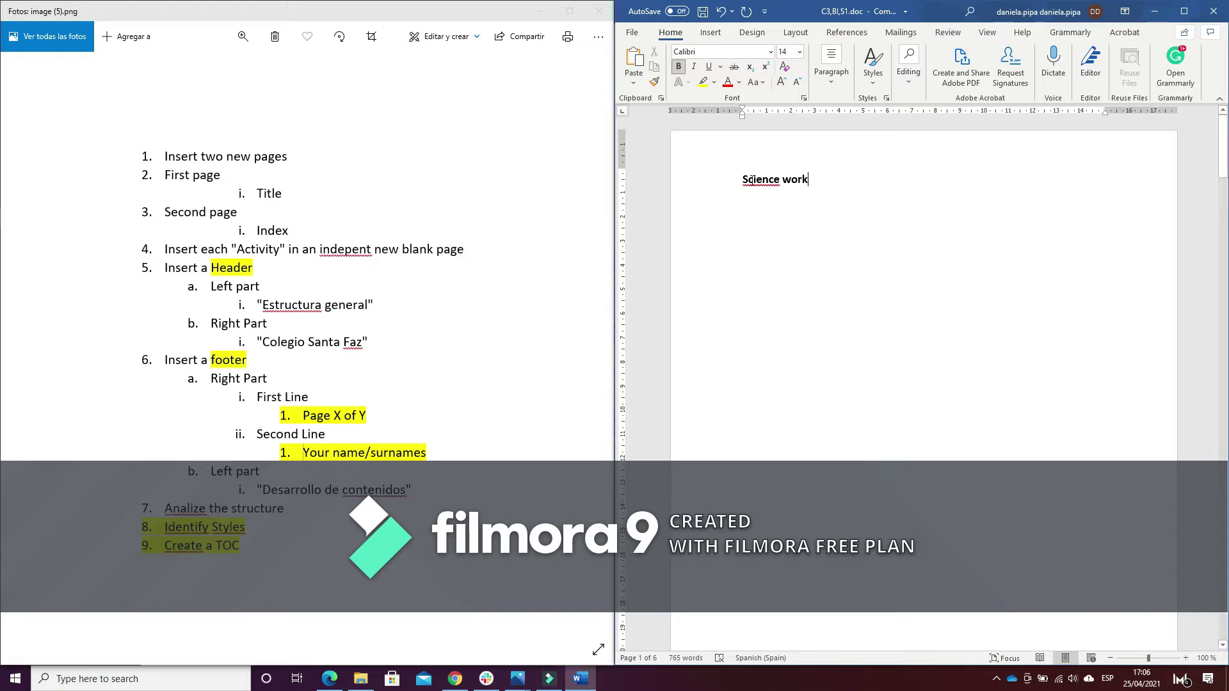
# Enlarge the 'Science work' title to 20 pt and centre it on the page
pyautogui.moveTo(736, 181); pyautogui.dragTo(808, 181)
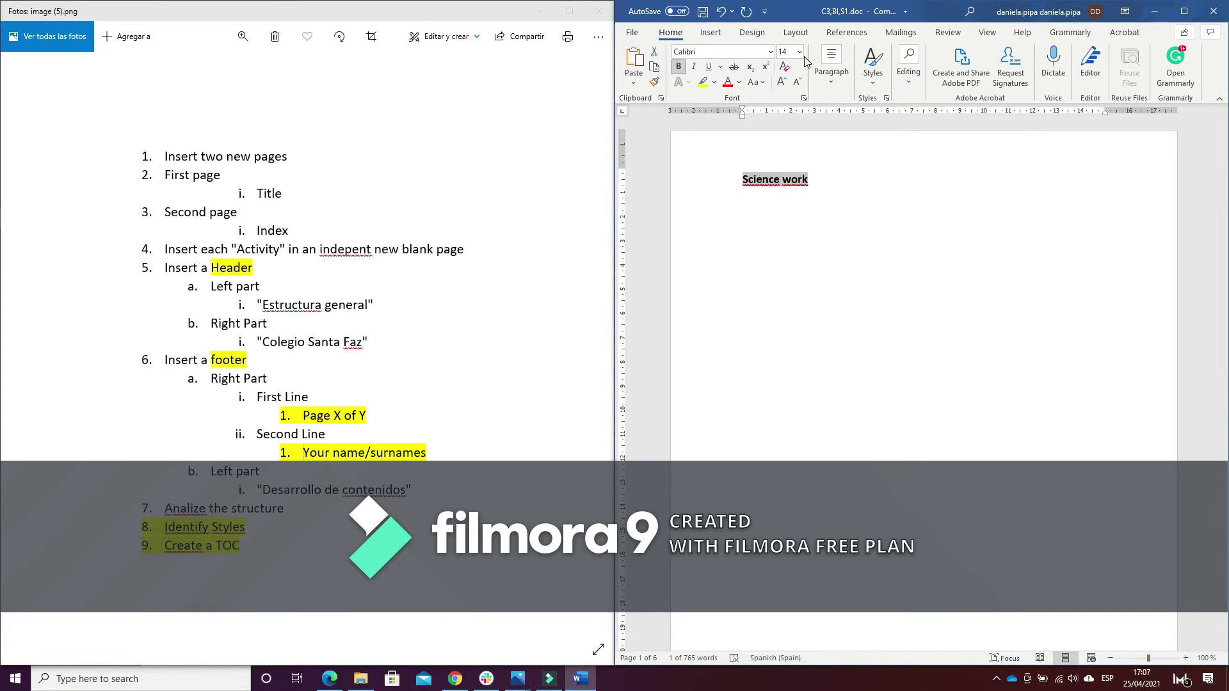
pyautogui.click(779, 88)
pyautogui.click(778, 88)
pyautogui.click(780, 88)
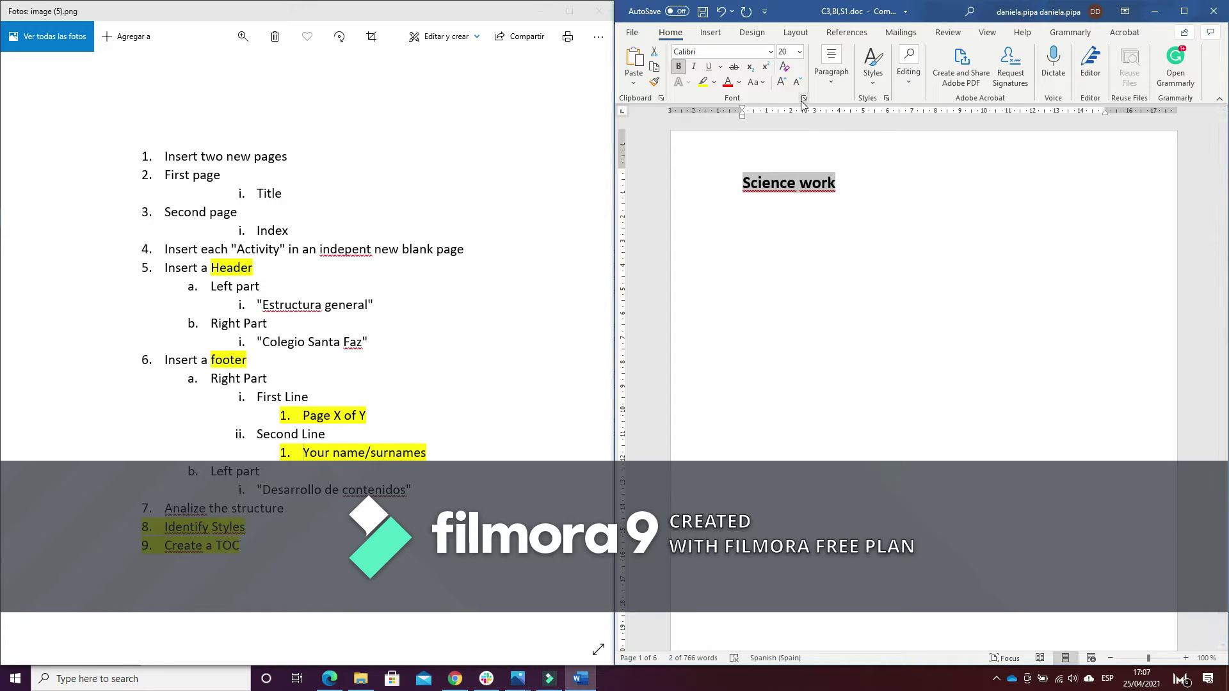
pyautogui.click(846, 184)
pyautogui.click(1090, 64)
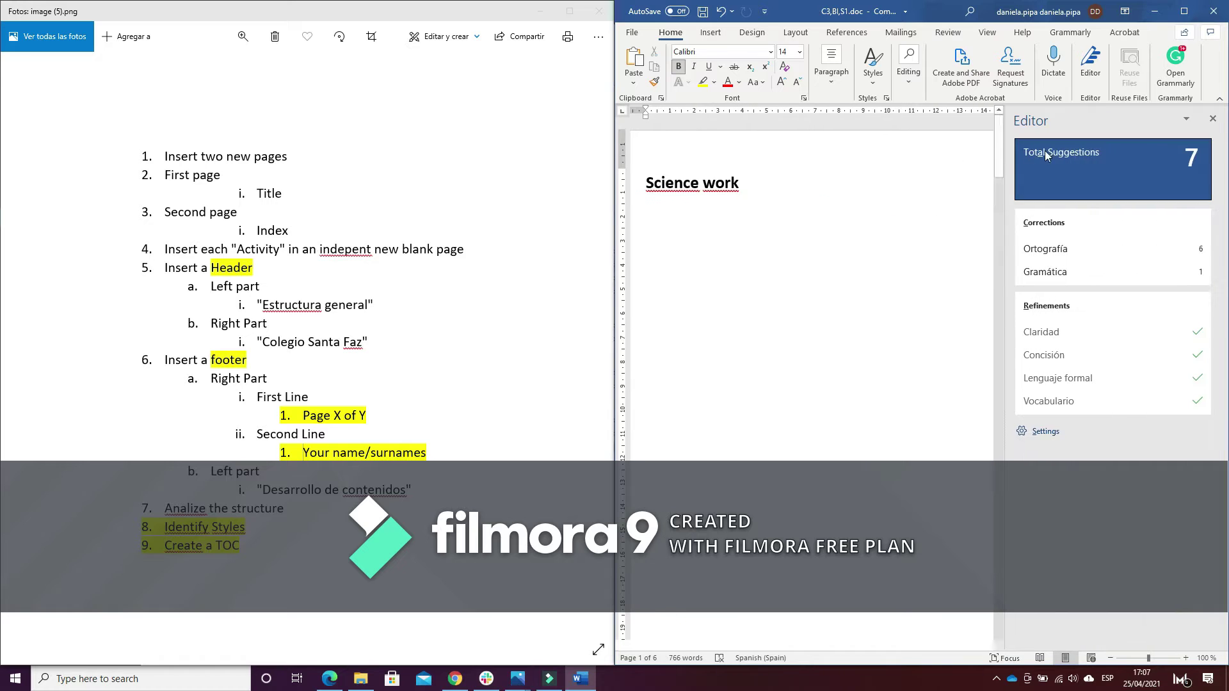
pyautogui.click(1212, 120)
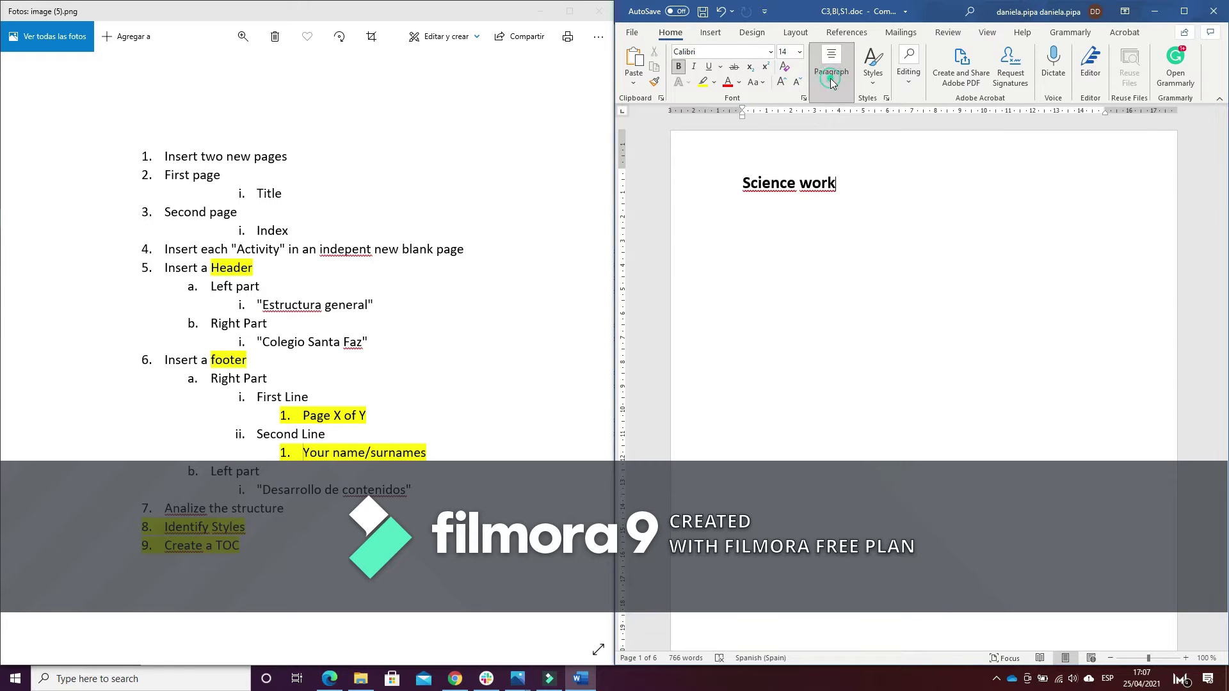
pyautogui.click(831, 82)
pyautogui.click(835, 137)
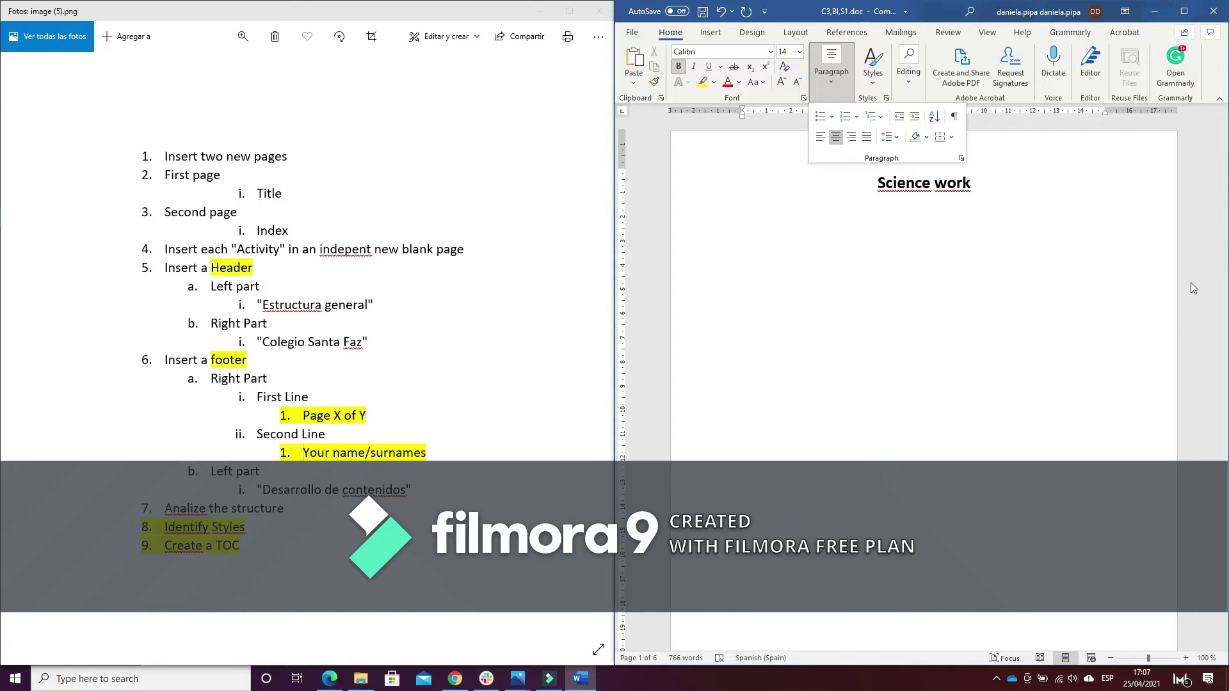
pyautogui.click(1066, 285)
# Type 'Index' at the top of page 2 and grow it to 20 pt
pyautogui.scroll(-3, 1094, 273)
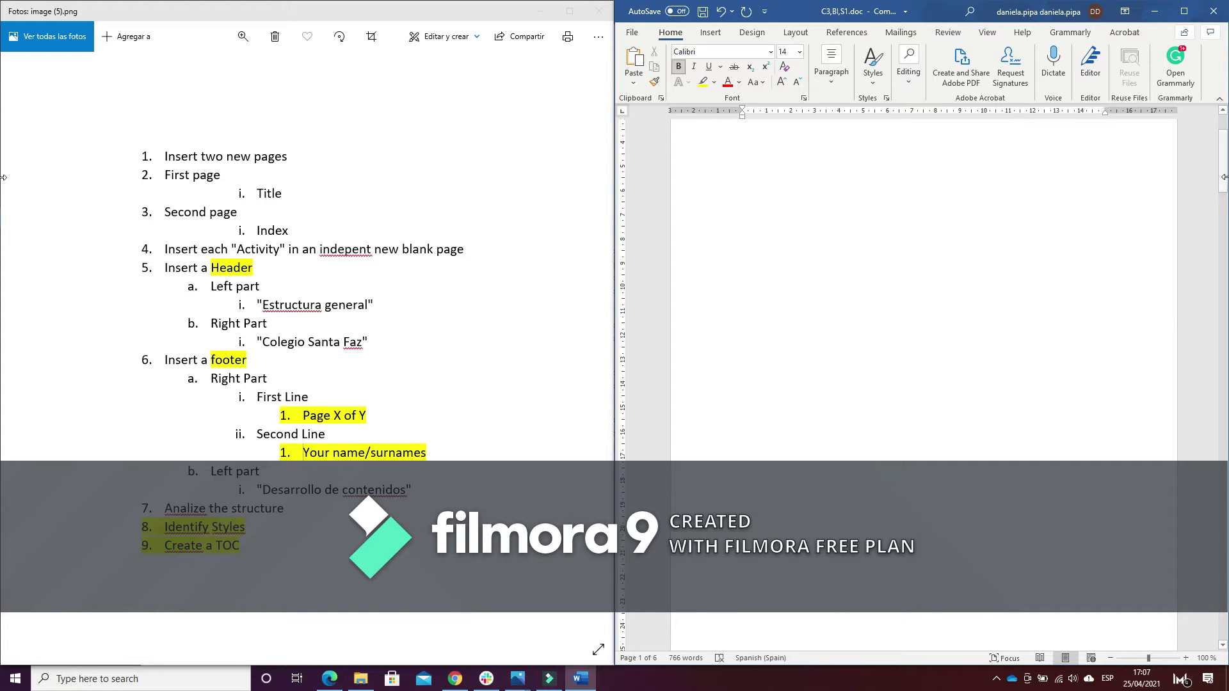
pyautogui.moveTo(1223, 176); pyautogui.dragTo(1224, 266)
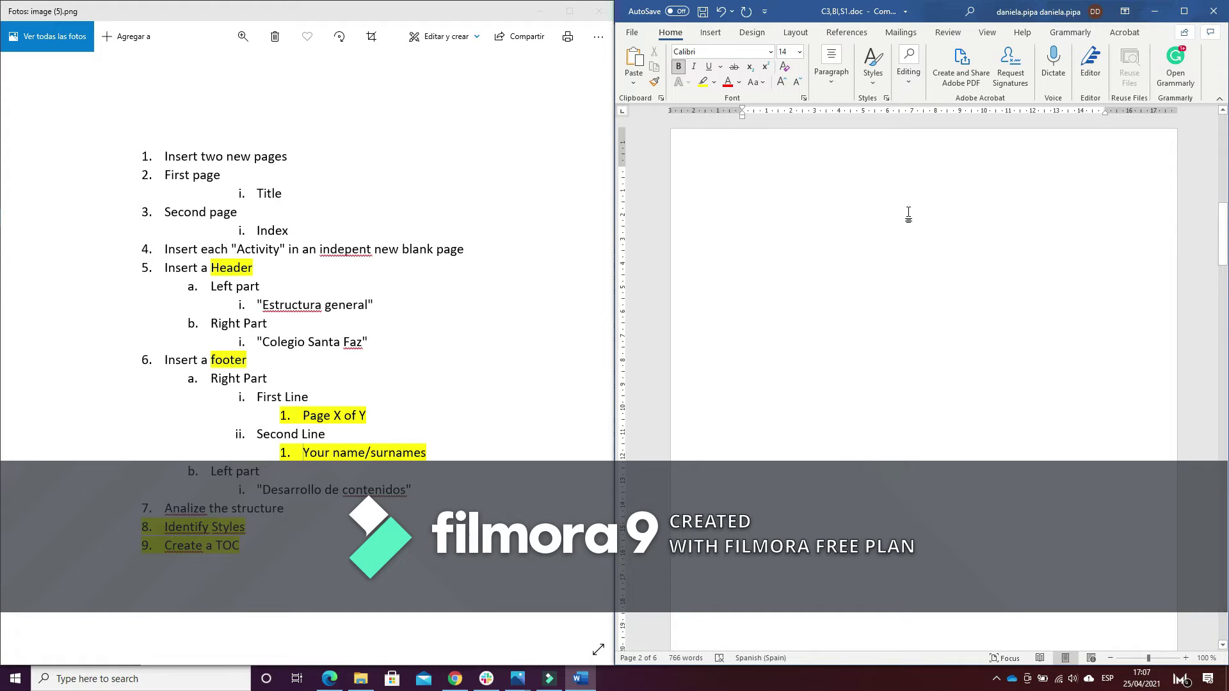
pyautogui.write('Index')
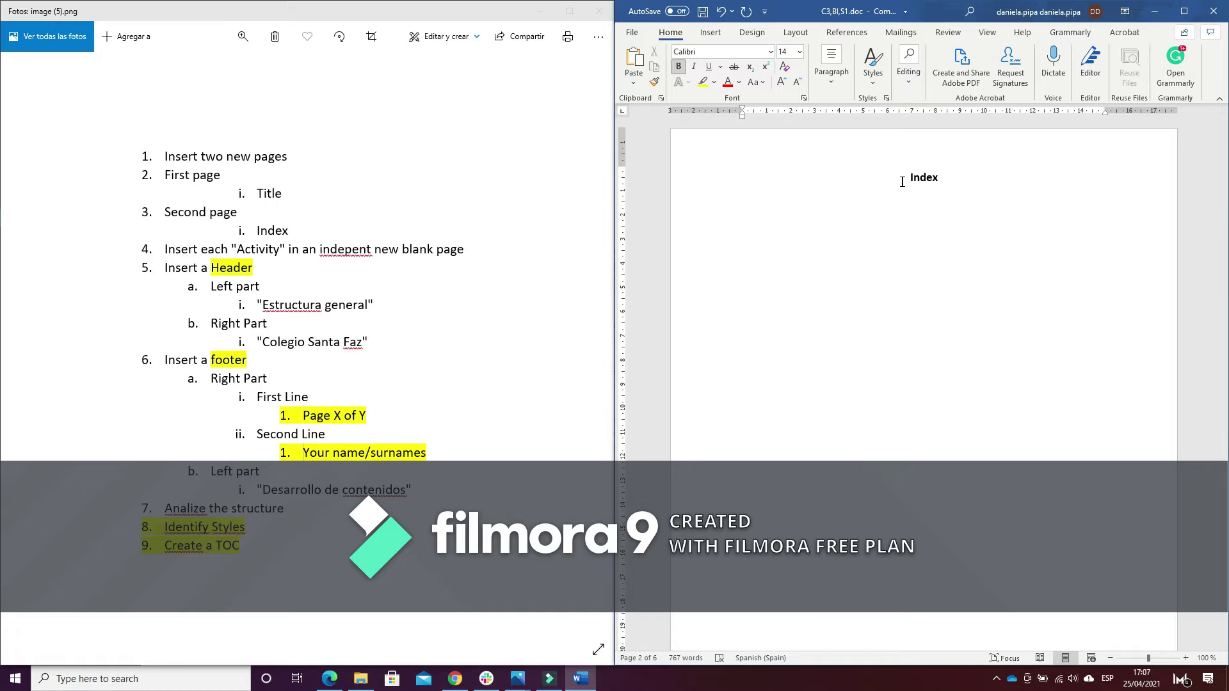
pyautogui.moveTo(899, 179); pyautogui.dragTo(938, 179)
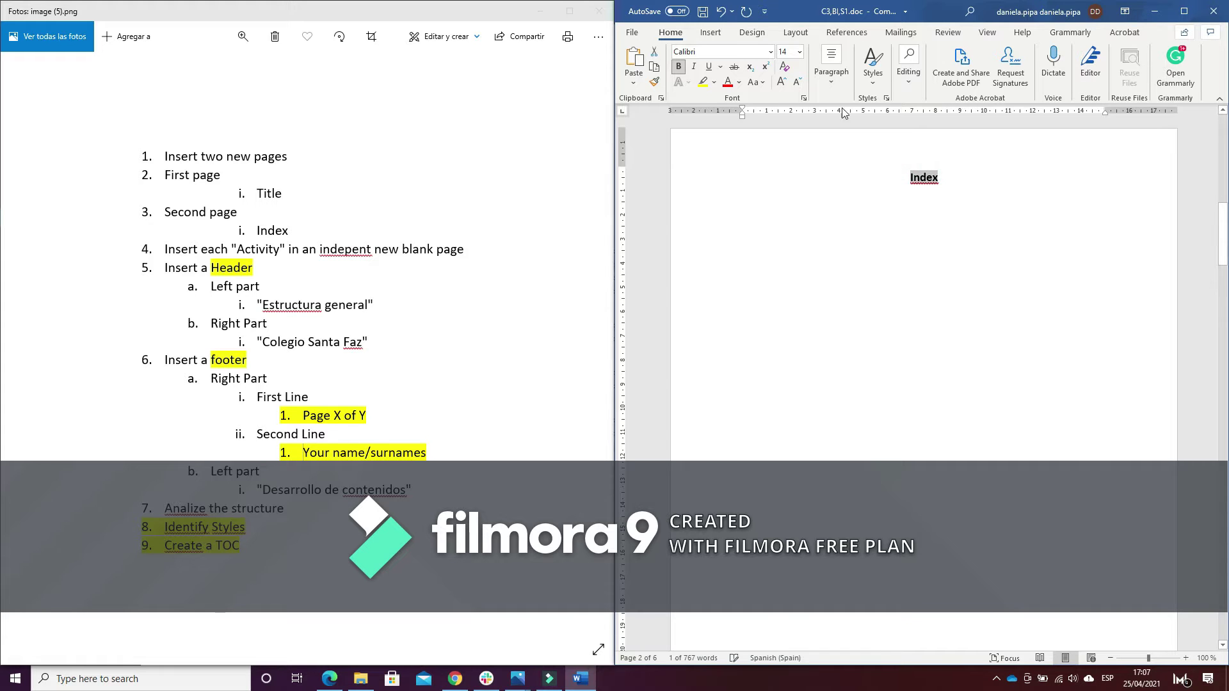
pyautogui.click(781, 83)
pyautogui.click(781, 83)
pyautogui.click(781, 83)
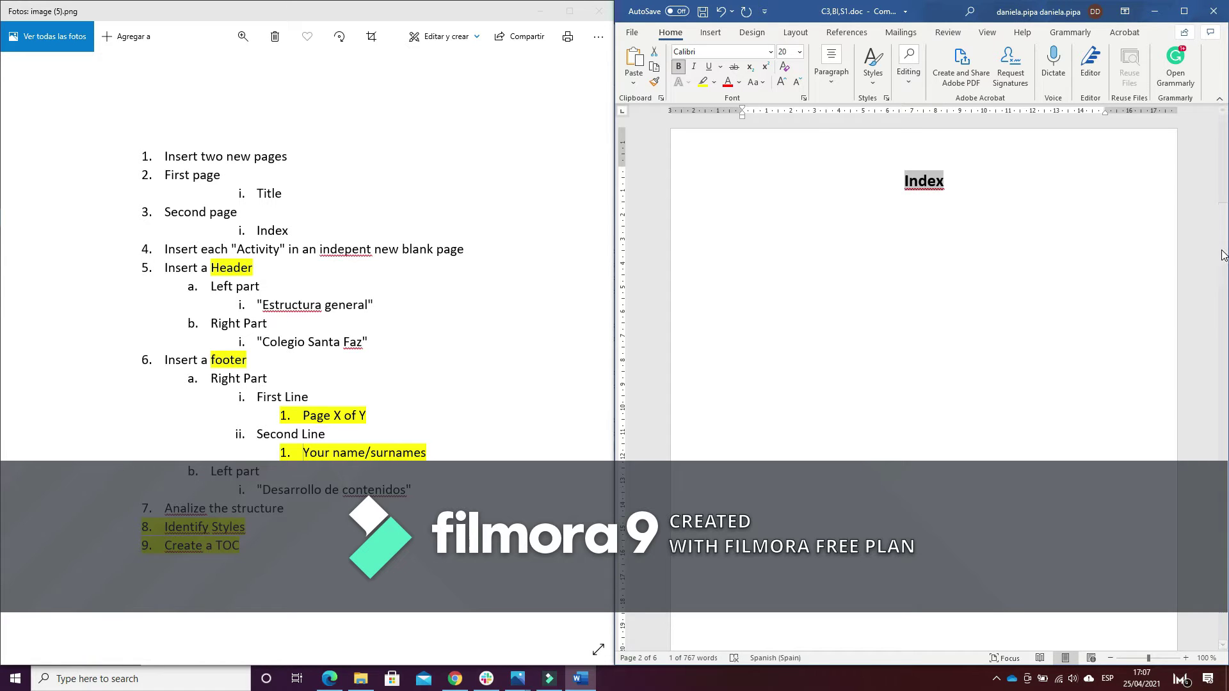
pyautogui.moveTo(1223, 250); pyautogui.dragTo(1223, 347)
pyautogui.click(739, 509)
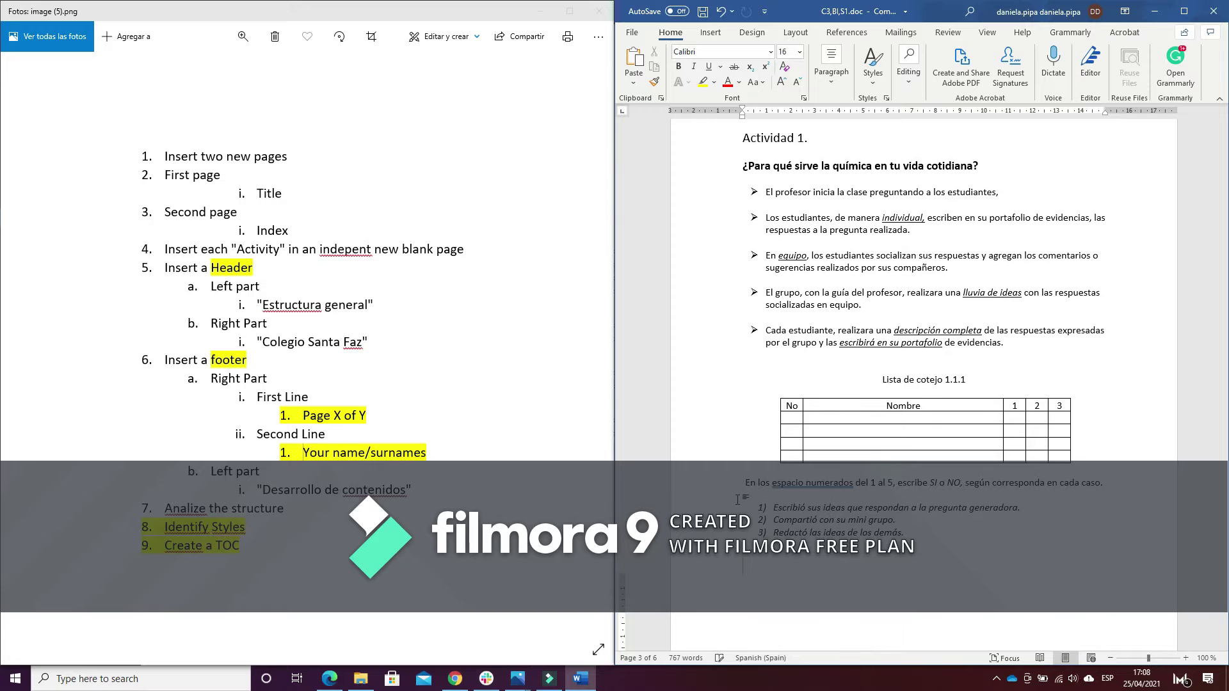
# Insert page breaks before Actividad 3 and Actividad 4
pyautogui.scroll(-3, 737, 499)
pyautogui.scroll(-11, 753, 474)
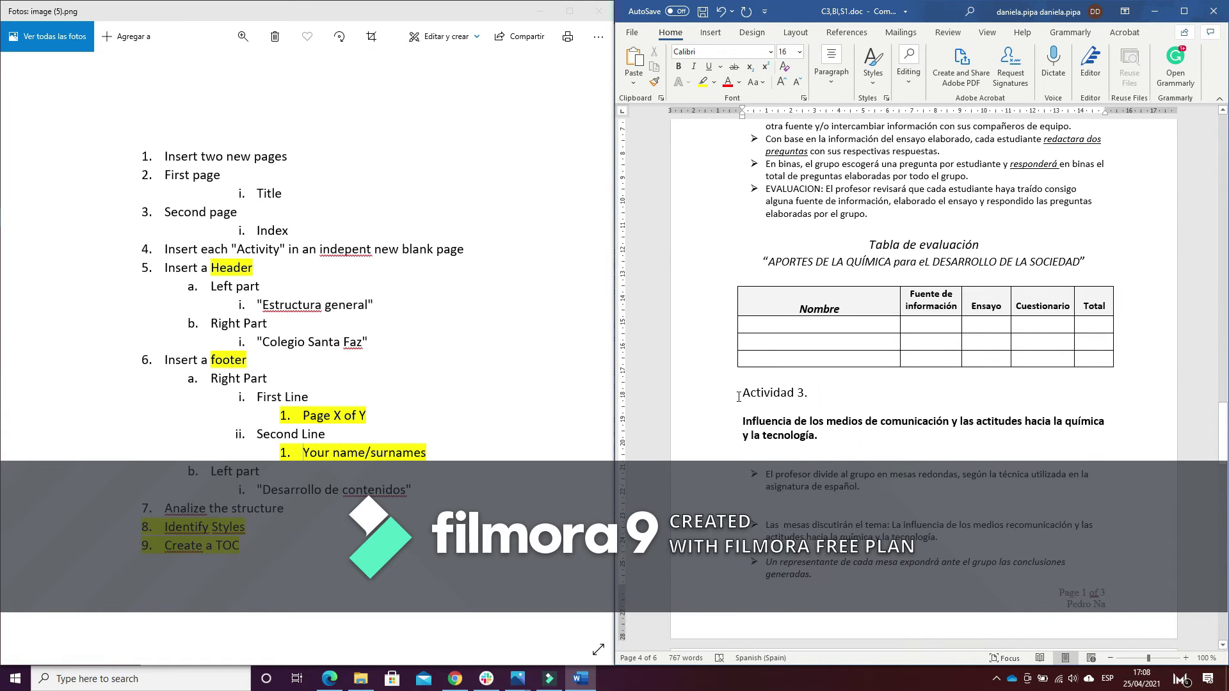
pyautogui.click(739, 394)
pyautogui.hotkey('ctrl', 'Return')
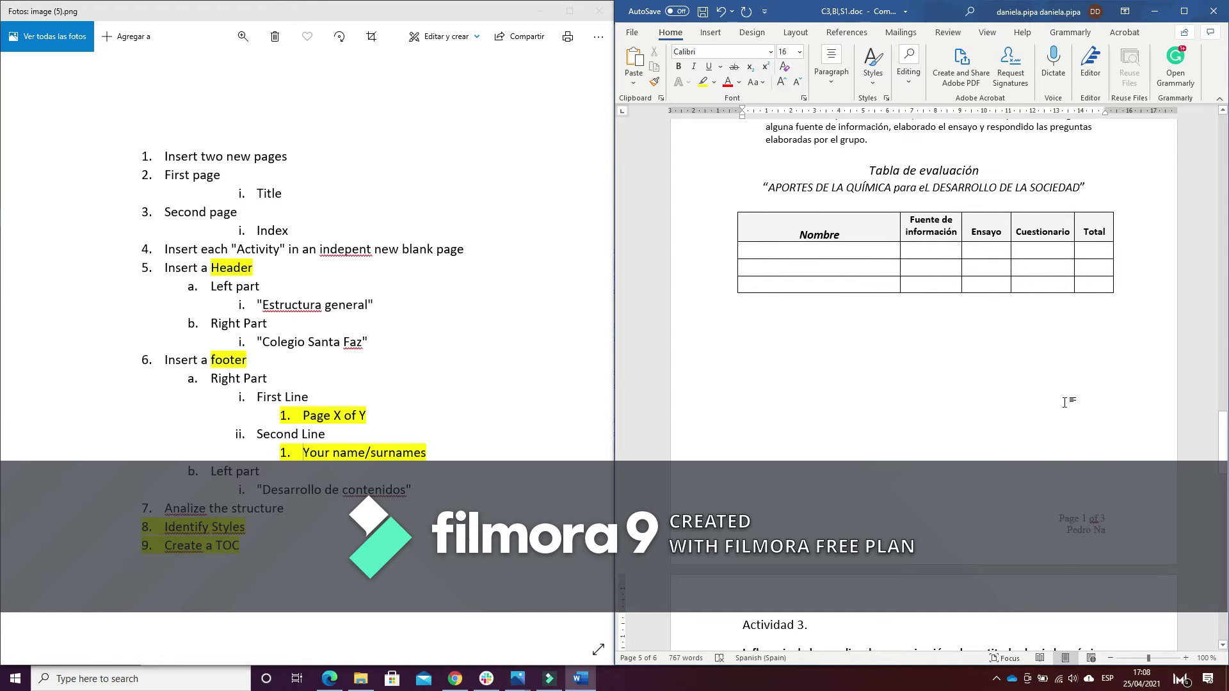
pyautogui.scroll(-8, 1065, 401)
pyautogui.click(1064, 401)
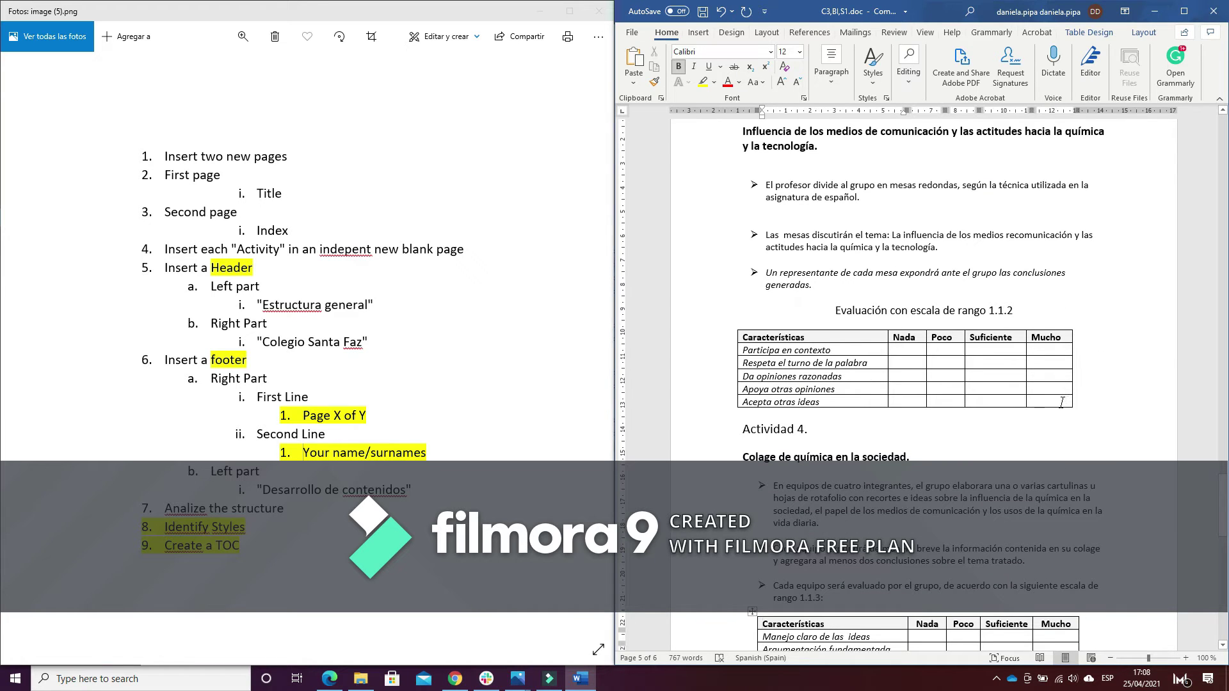
pyautogui.click(740, 427)
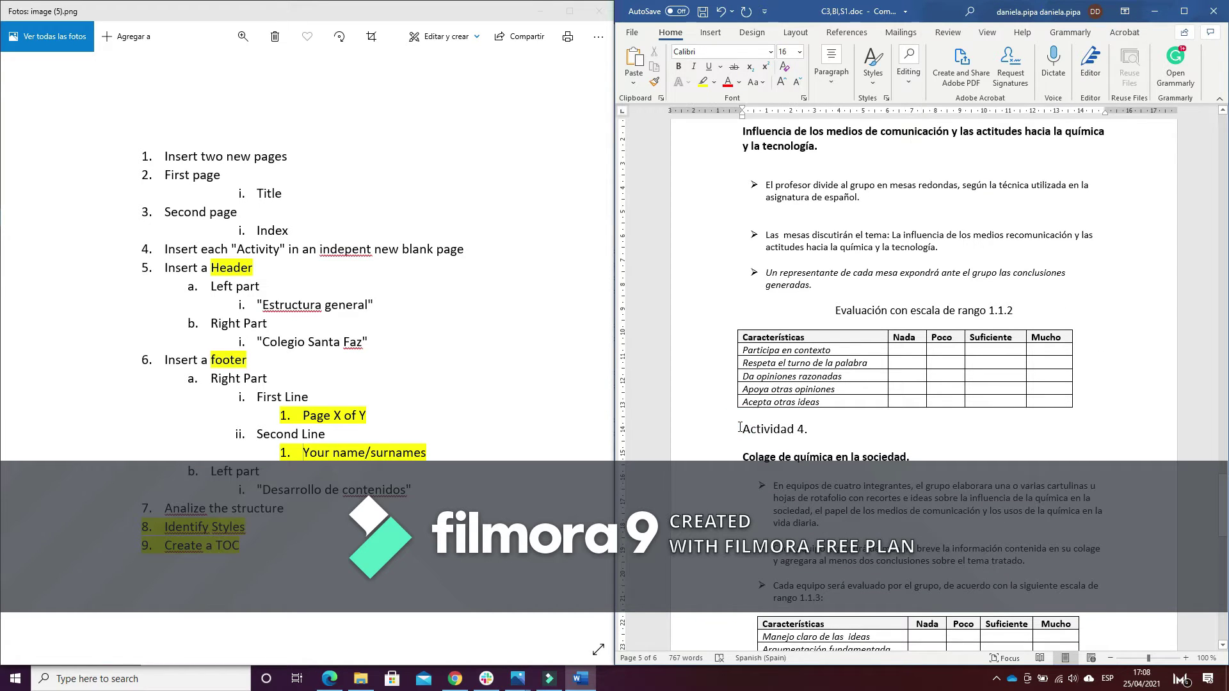
pyautogui.hotkey('ctrl', 'Return')
# Insert page breaks before Actividad 5 and Actividad 6, then scroll back up
pyautogui.press('Down')
pyautogui.press('Down')
pyautogui.press('Down')
pyautogui.press('Down')
pyautogui.press('Down')
pyautogui.press('Down')
pyautogui.press('Down')
pyautogui.press('Down')
pyautogui.press('Down')
pyautogui.press('Down')
pyautogui.press('Down')
pyautogui.press('Down')
pyautogui.press('Down')
pyautogui.press('Down')
pyautogui.press('Down')
pyautogui.press('Down')
pyautogui.press('Down')
pyautogui.press('Down')
pyautogui.press('Down')
pyautogui.press('Down')
pyautogui.click(742, 389)
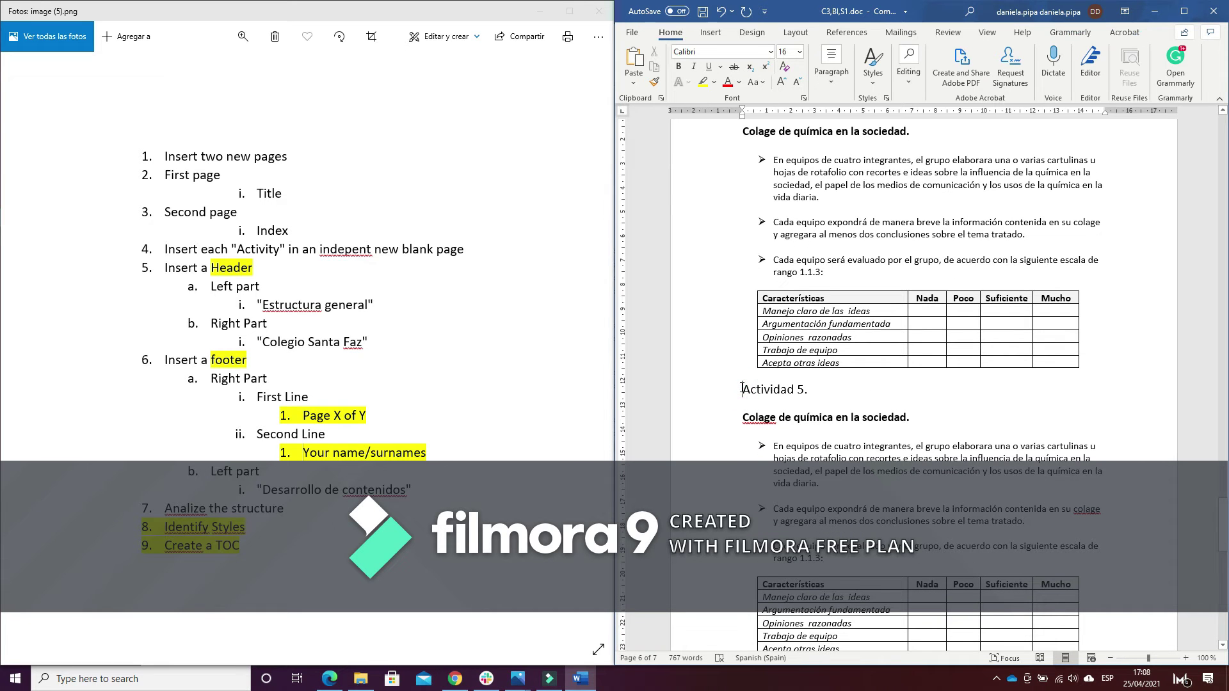
pyautogui.hotkey('ctrl', 'Return')
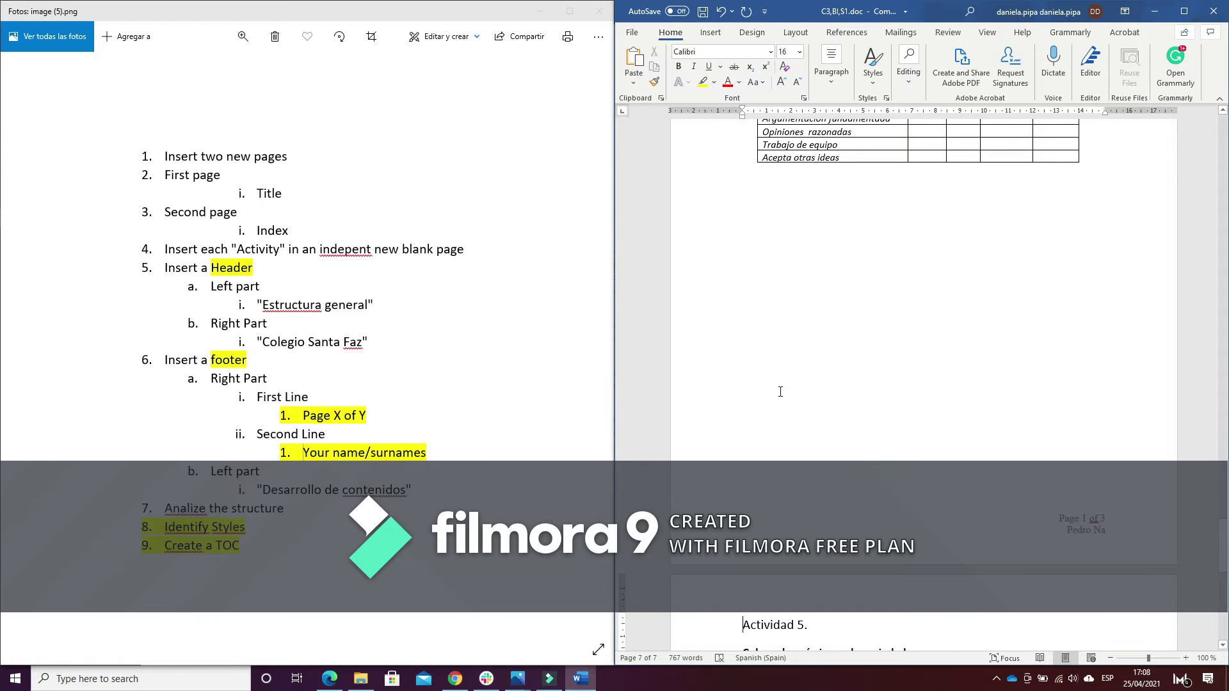
pyautogui.press('pagedown')
pyautogui.click(740, 390)
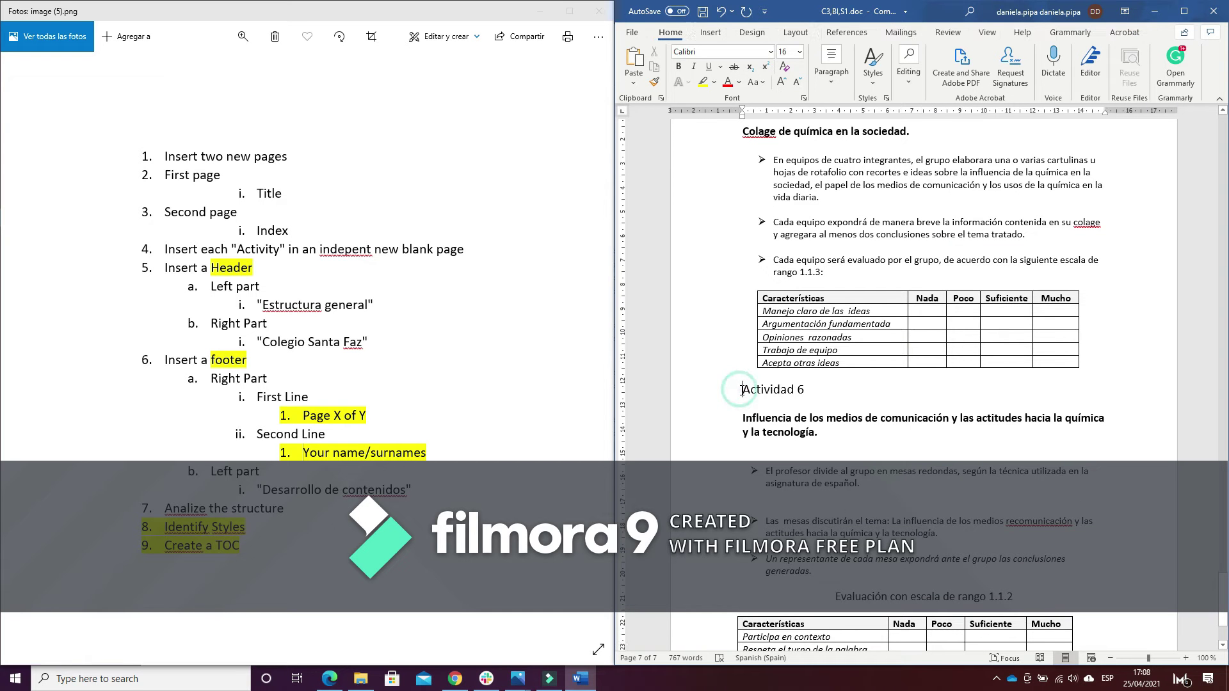
pyautogui.hotkey('ctrl', 'Return')
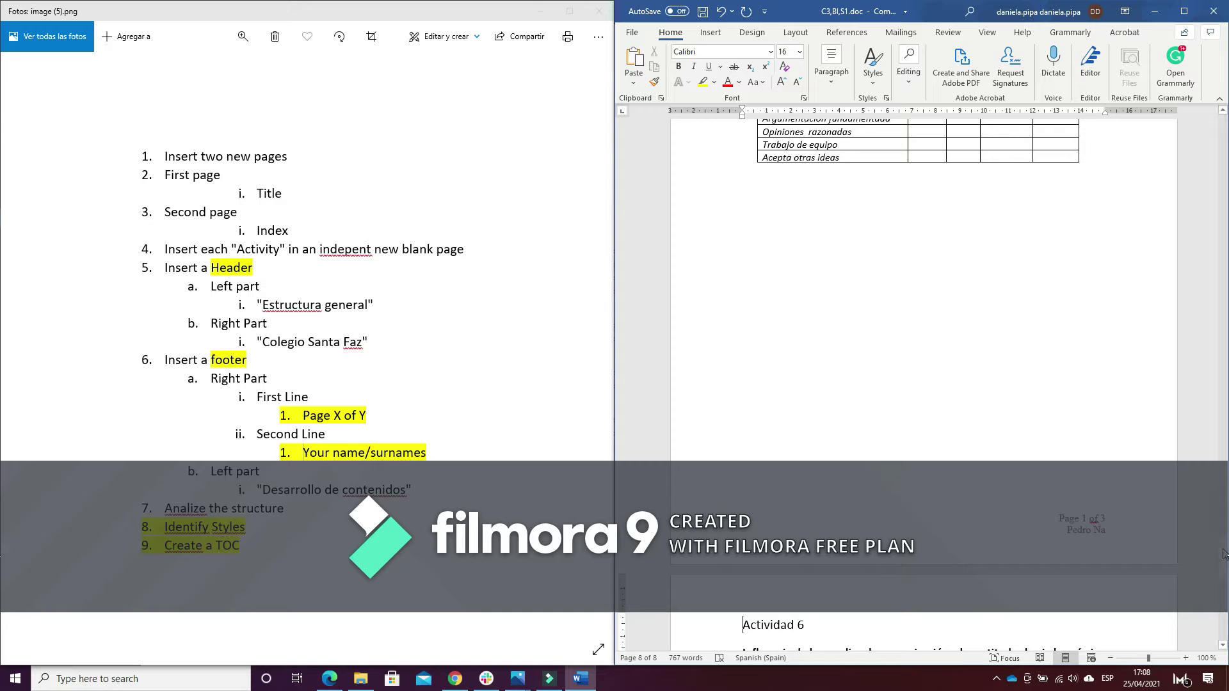
pyautogui.moveTo(1223, 554); pyautogui.dragTo(1223, 274)
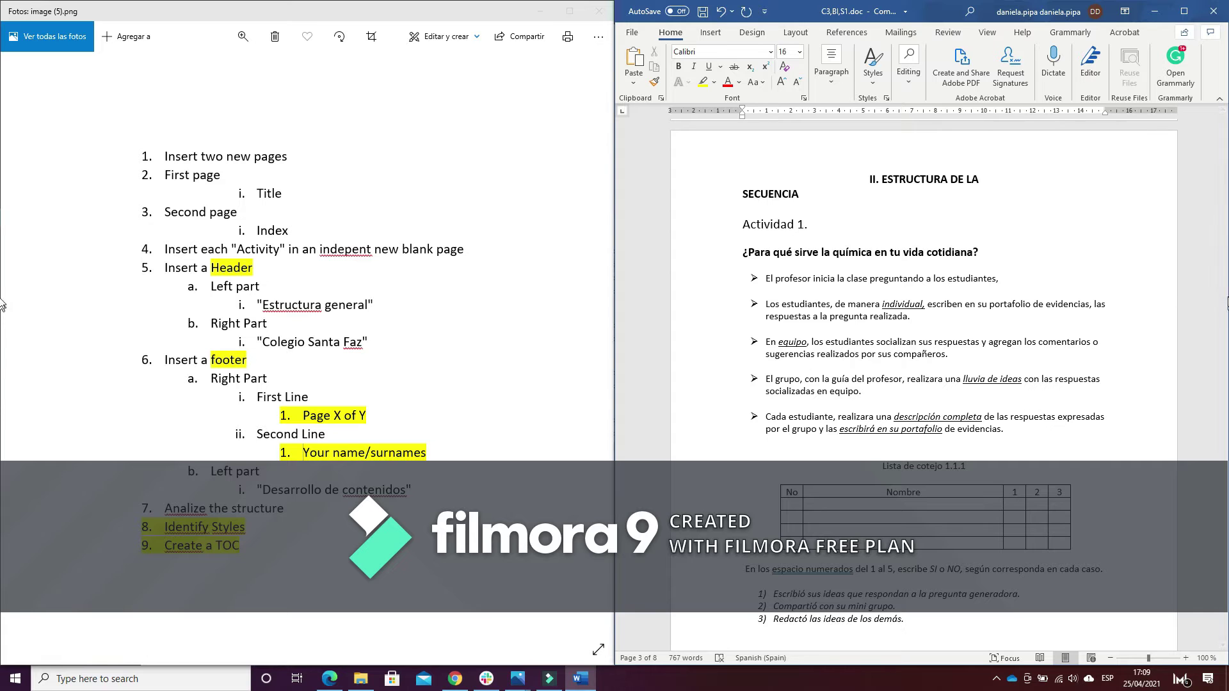
# Add a header with 'General Structure' at left and 'Santa Faz College' at right
pyautogui.moveTo(1222, 280); pyautogui.dragTo(1226, 121)
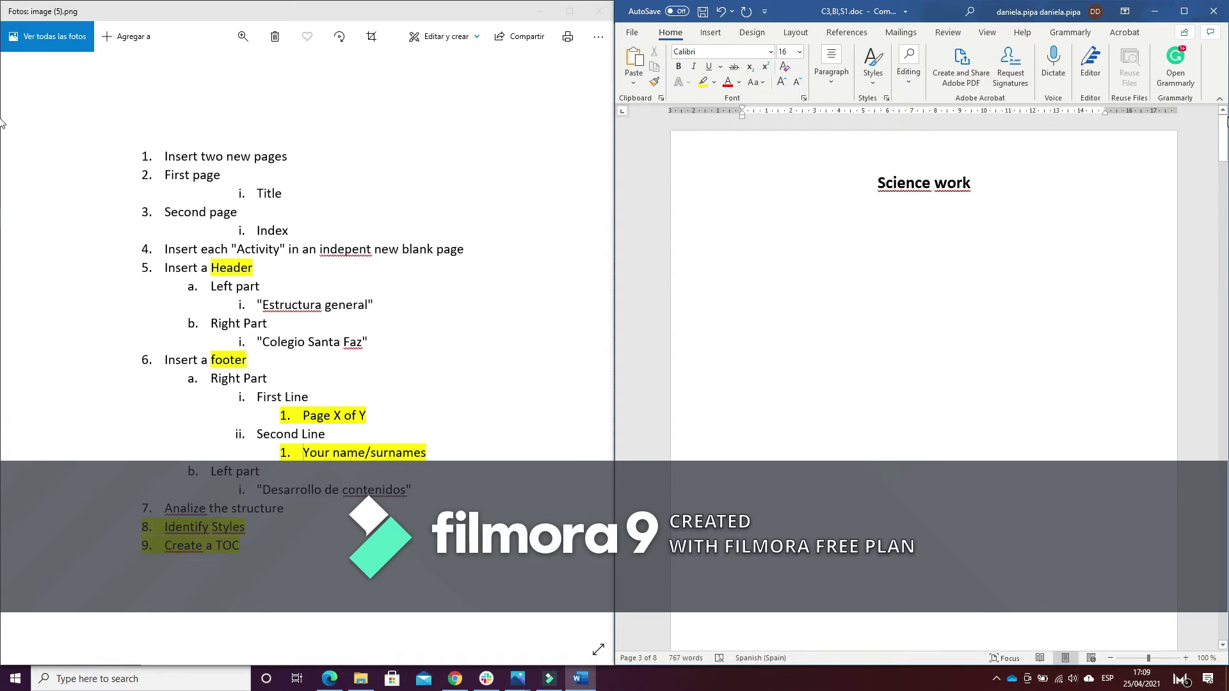
pyautogui.doubleClick(740, 154)
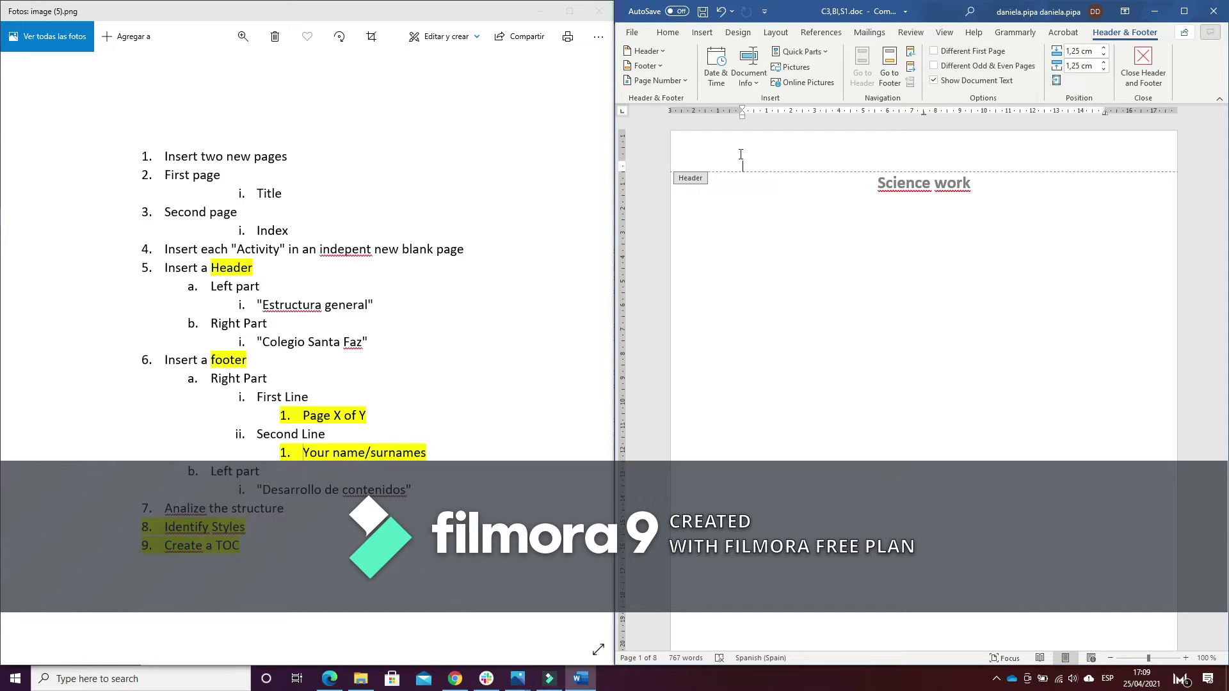
pyautogui.write('General Structure')
pyautogui.press('Tab')
pyautogui.write('Santa Faz College')
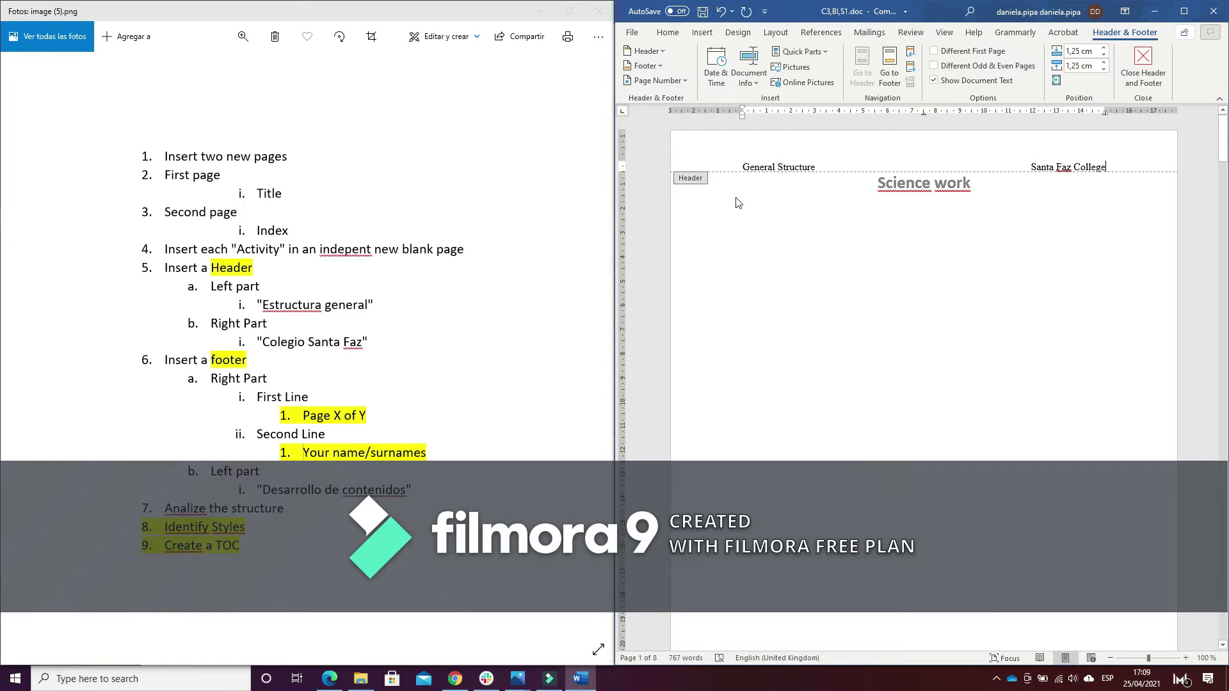
pyautogui.doubleClick(934, 304)
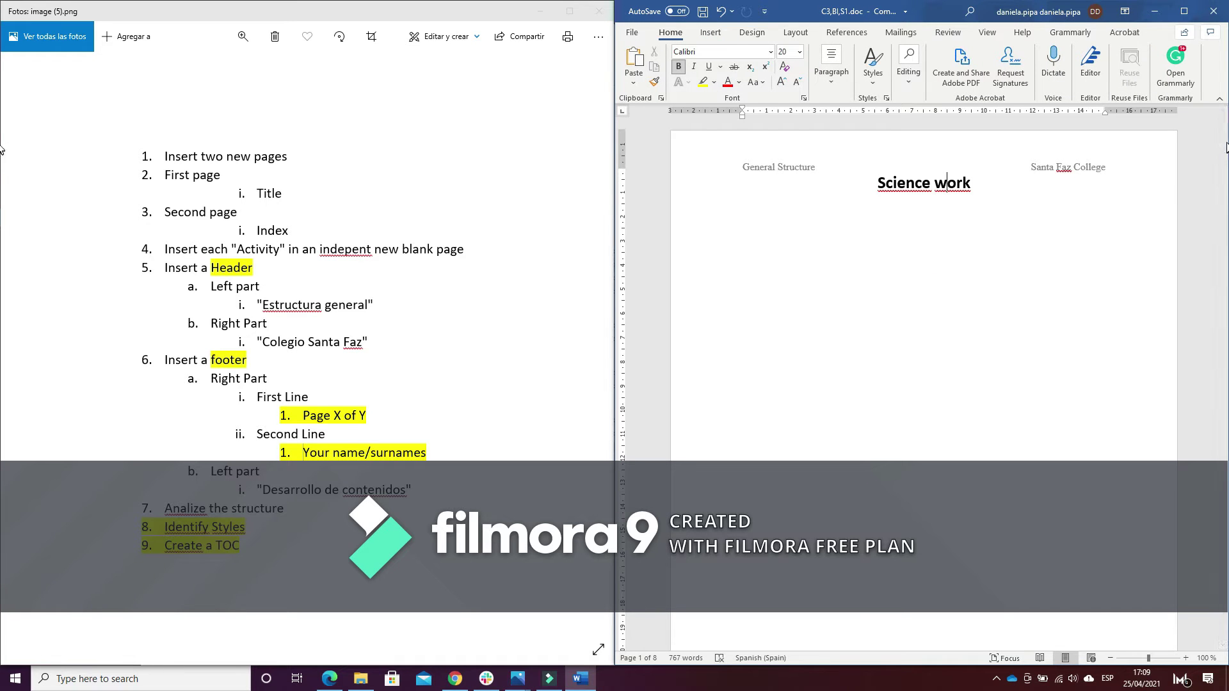
pyautogui.moveTo(1222, 148); pyautogui.dragTo(1225, 176)
# Type 'Content Development' at the left of the title page footer
pyautogui.moveTo(2, 184); pyautogui.dragTo(13, 205)
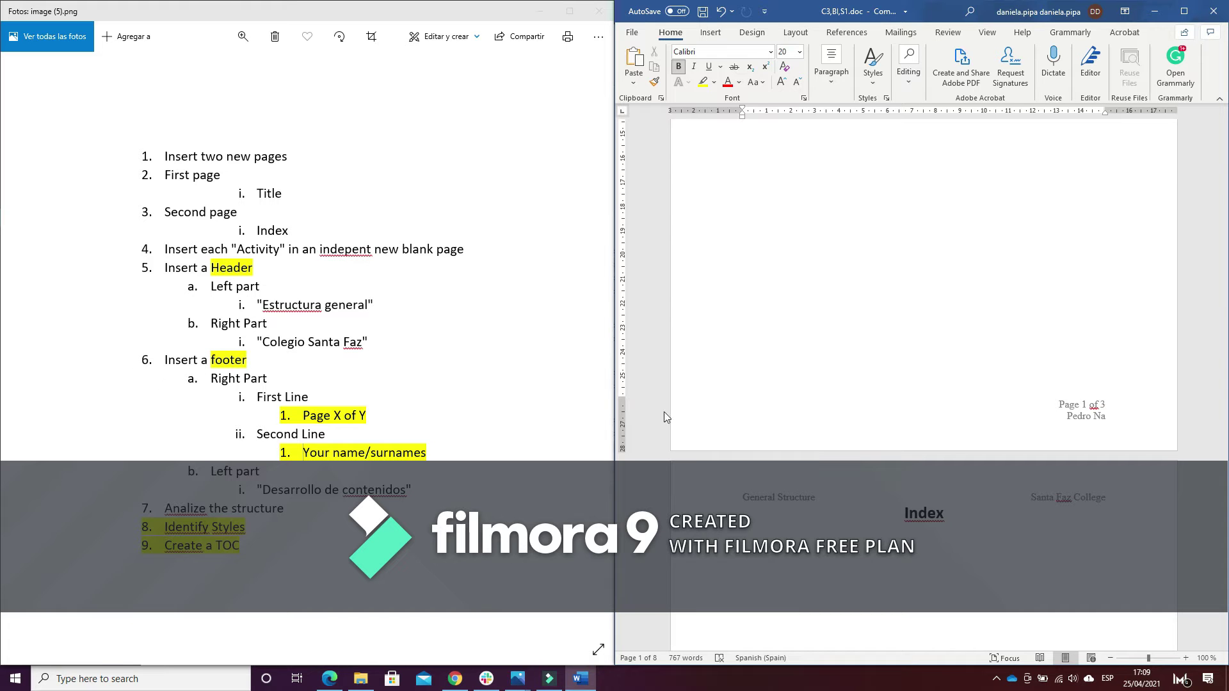
pyautogui.click(725, 435)
pyautogui.doubleClick(725, 435)
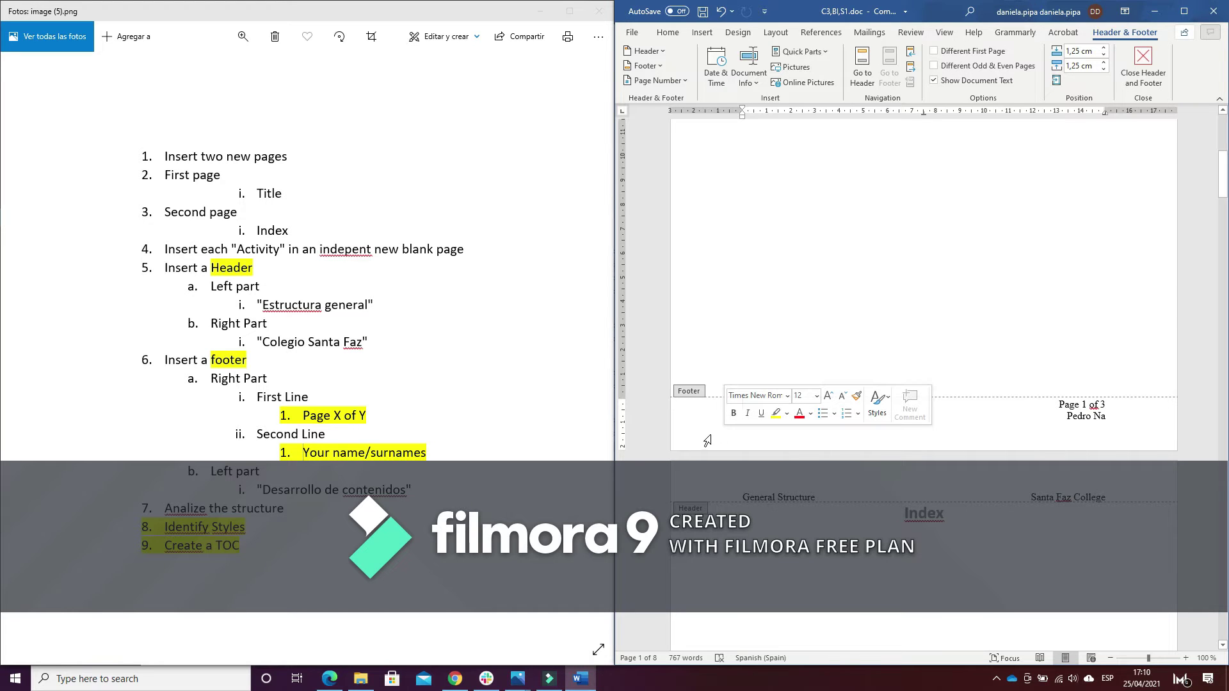
pyautogui.press('F7')
pyautogui.click(1213, 120)
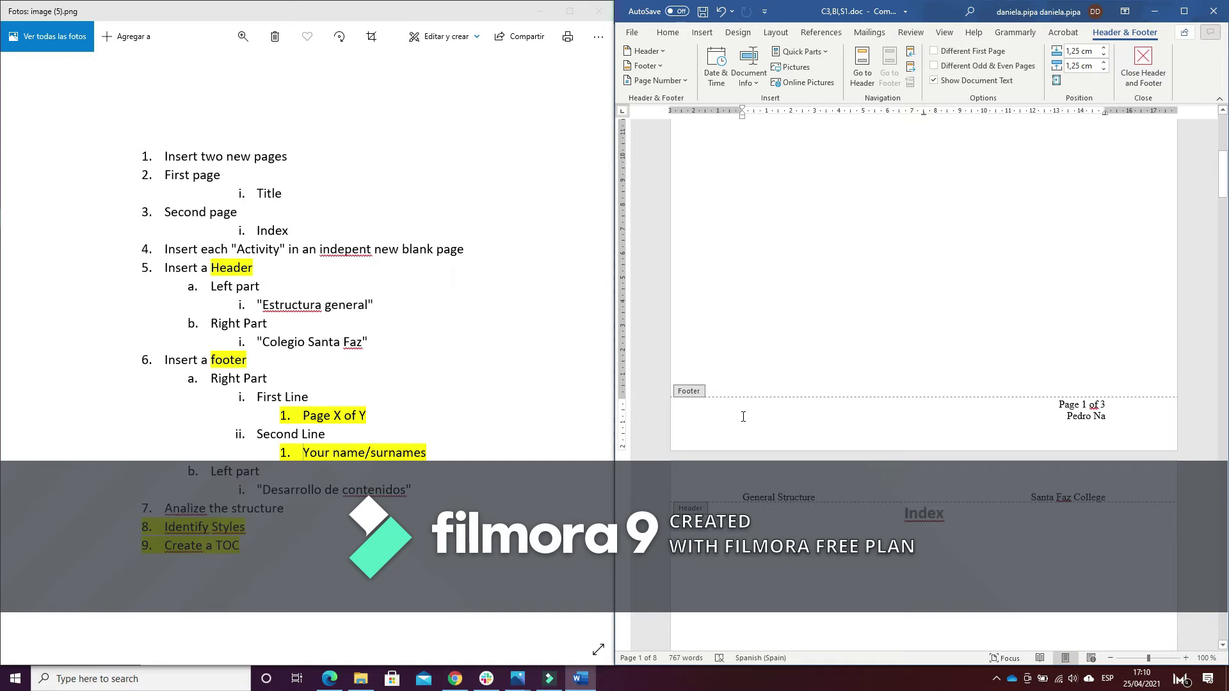
pyautogui.write('Content')
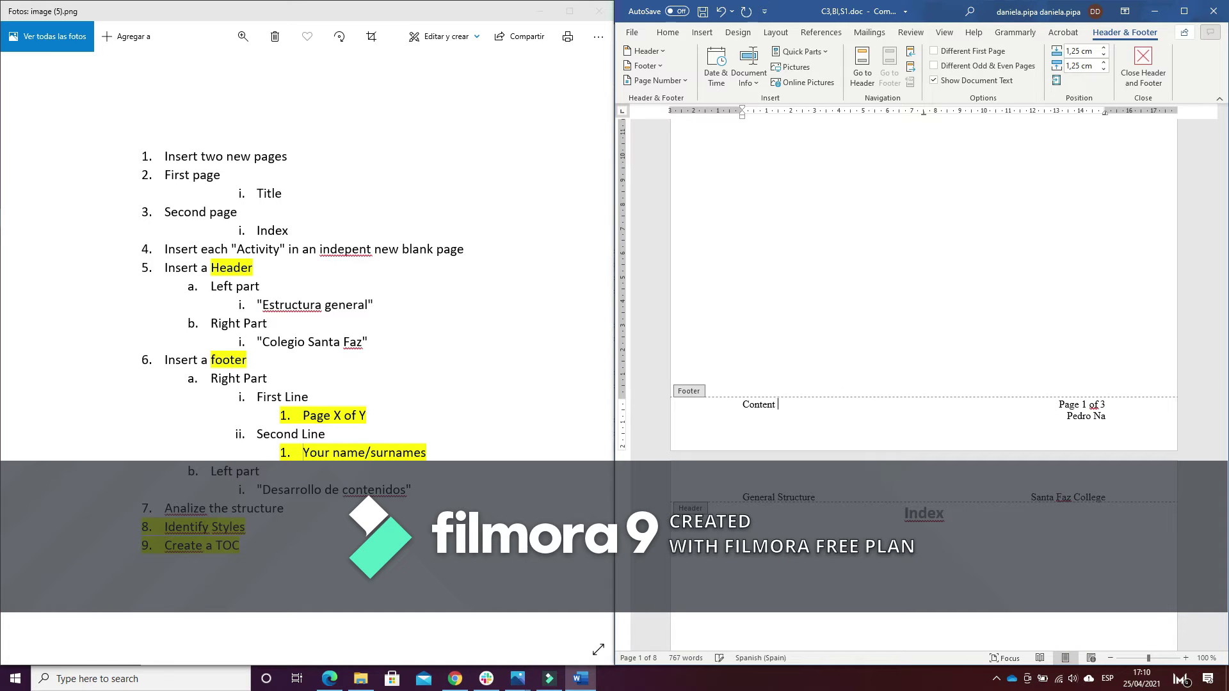
pyautogui.write(' Developme')
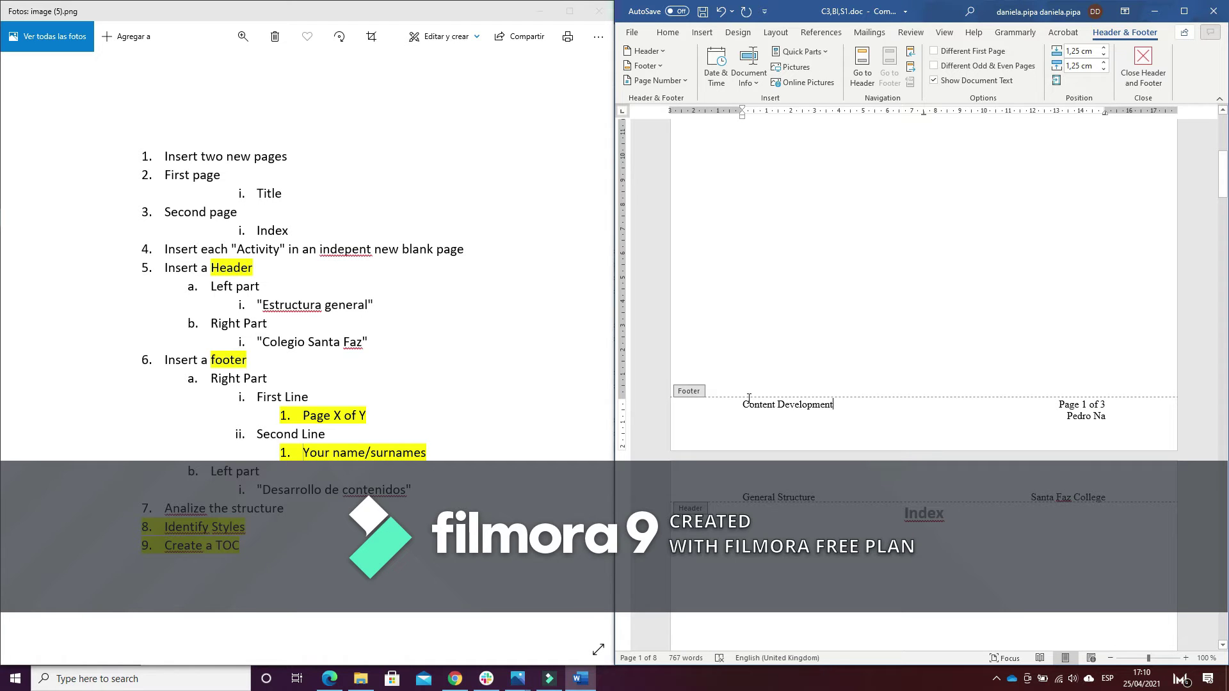
pyautogui.write('nt')
# Delete the old page number and name from the footer
pyautogui.press('Tab')
pyautogui.press('Tab')
pyautogui.click(1101, 417)
pyautogui.press('BackSpace')
pyautogui.press('BackSpace')
pyautogui.press('BackSpace')
pyautogui.press('BackSpace')
pyautogui.press('BackSpace')
pyautogui.press('BackSpace')
pyautogui.press('BackSpace')
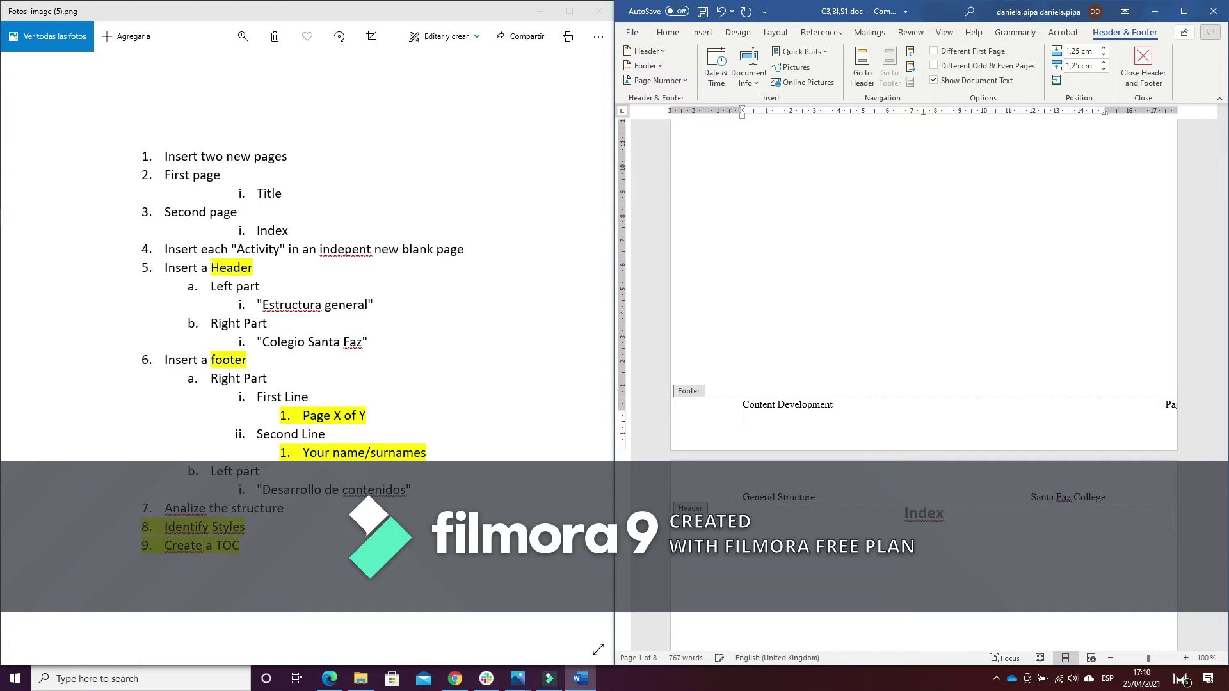
pyautogui.press('BackSpace')
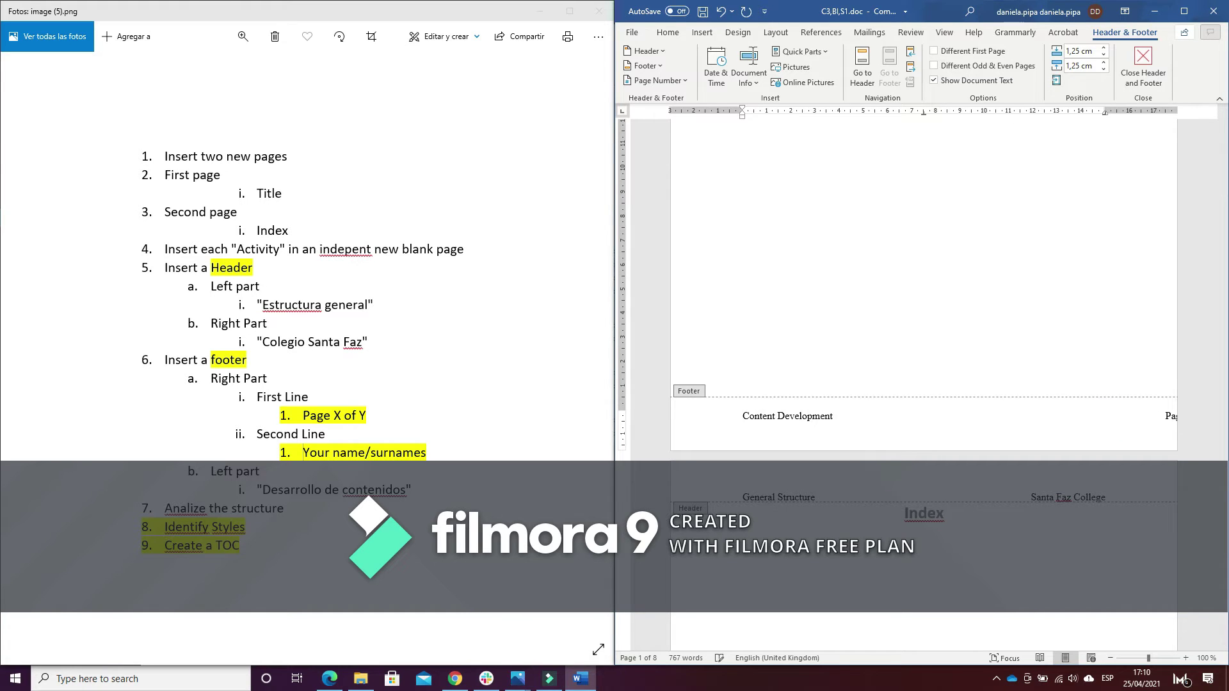
pyautogui.press('F7')
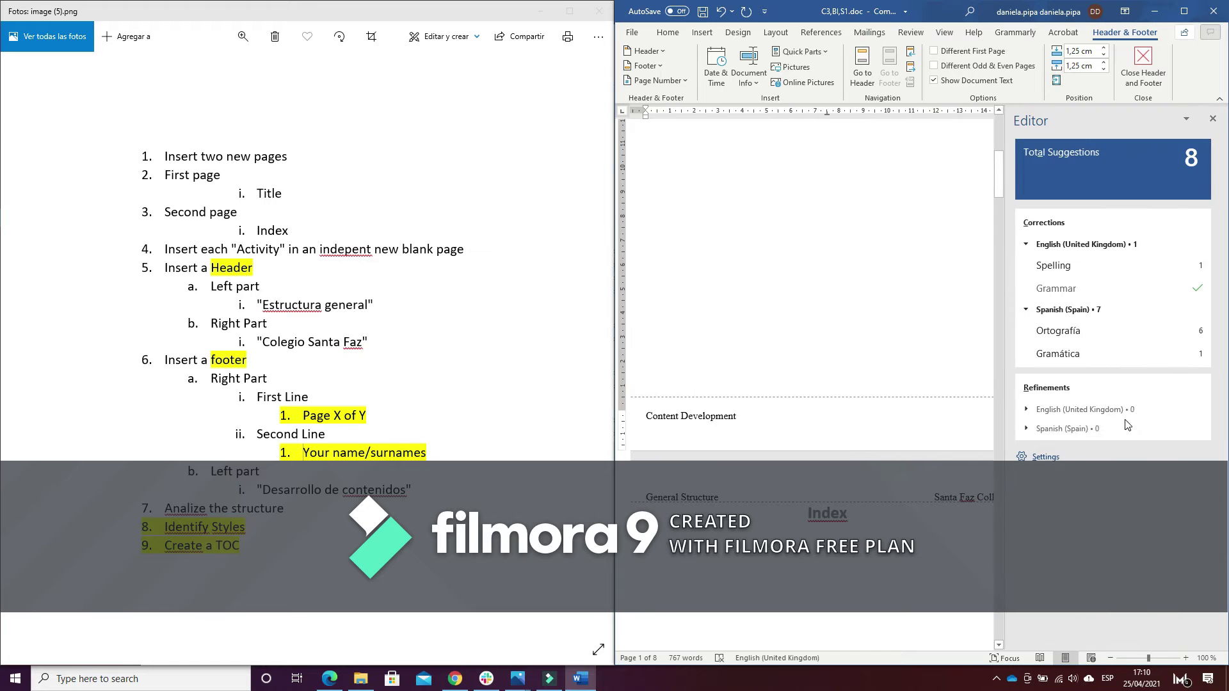
pyautogui.click(1212, 119)
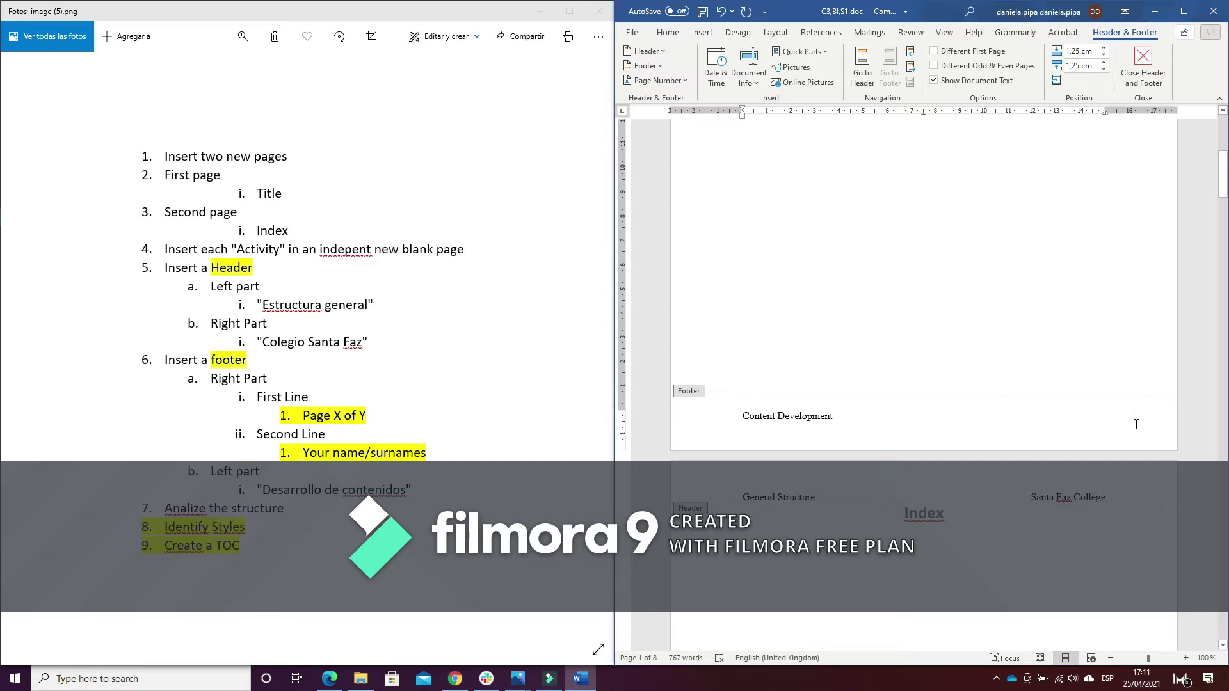
# Insert a Bold Numbers 3 'Page X of Y' number at the bottom of the page
pyautogui.click(702, 33)
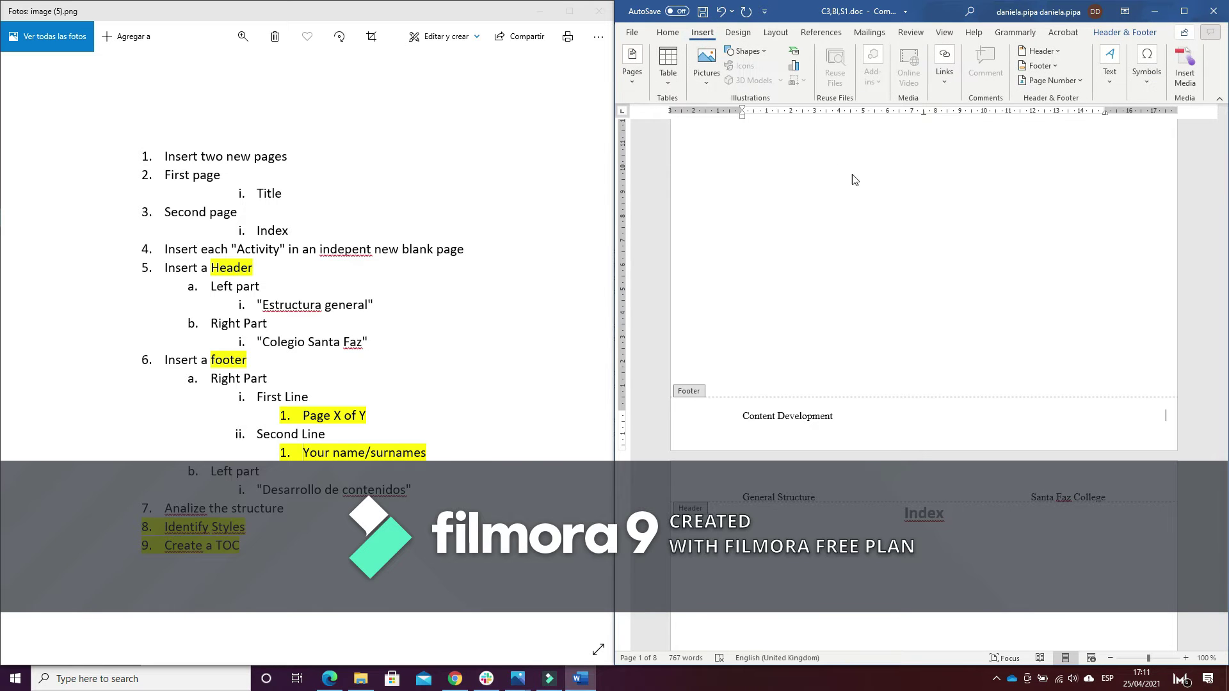
pyautogui.click(1077, 82)
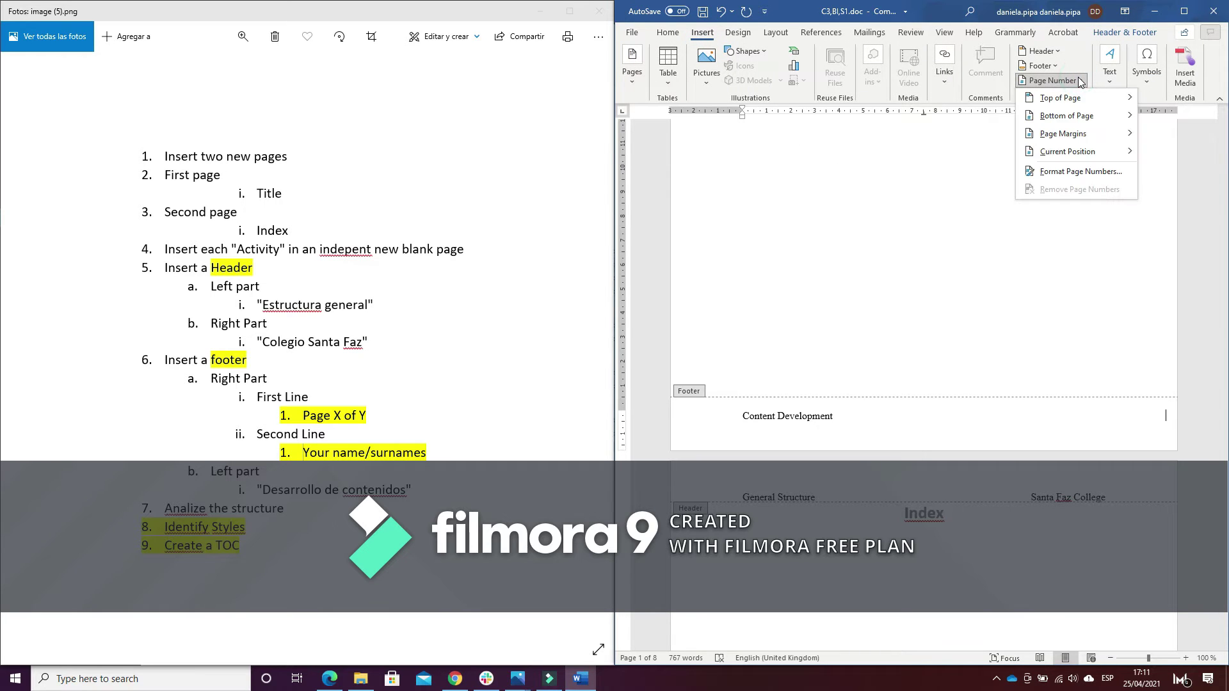
pyautogui.click(1094, 116)
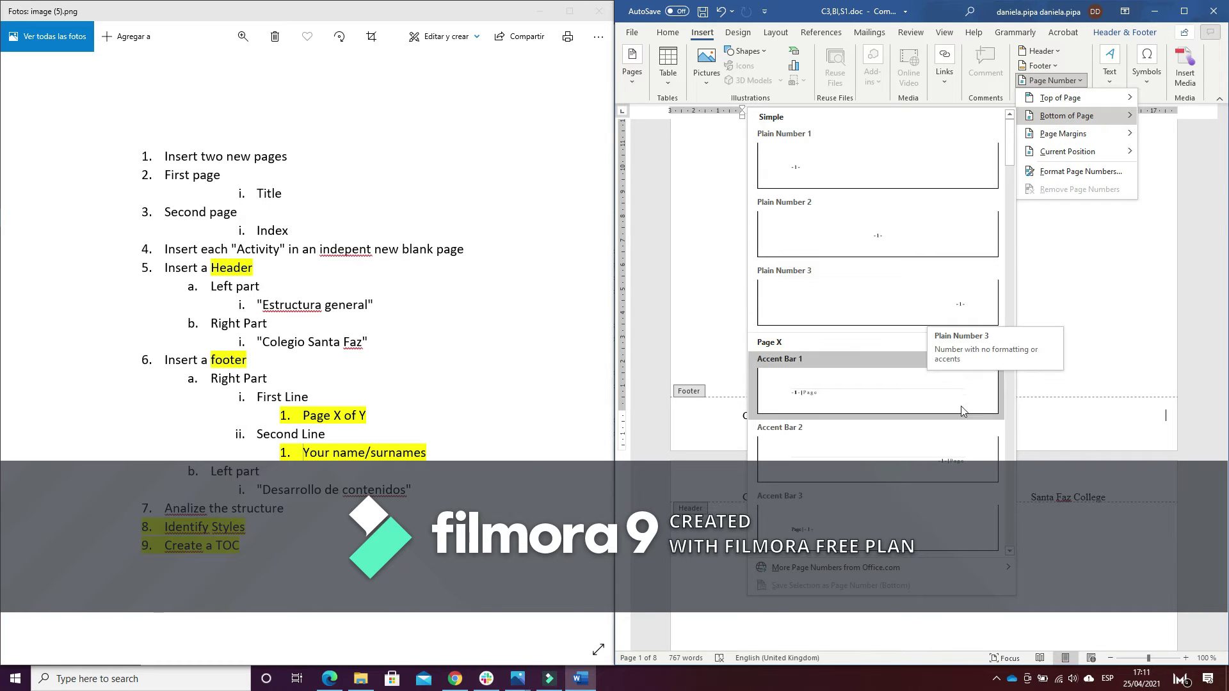
pyautogui.click(1009, 552)
pyautogui.click(1009, 552)
pyautogui.click(1009, 552)
pyautogui.click(1009, 552)
pyautogui.click(1009, 552)
pyautogui.click(1009, 552)
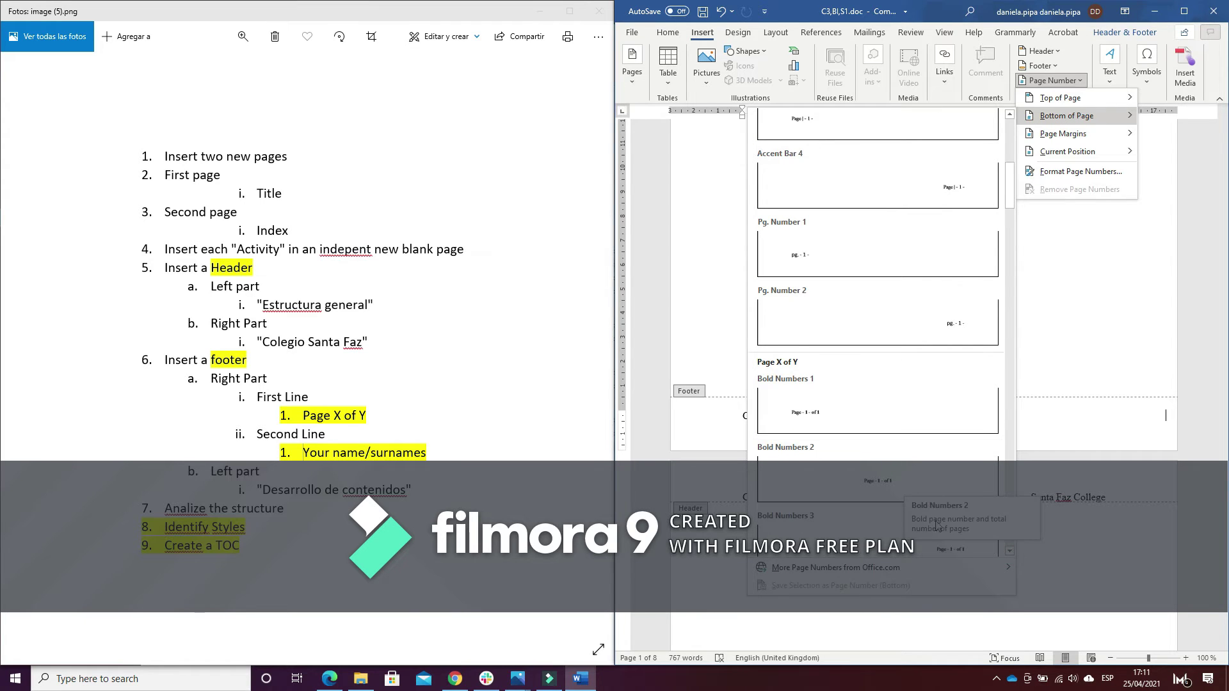
pyautogui.click(960, 551)
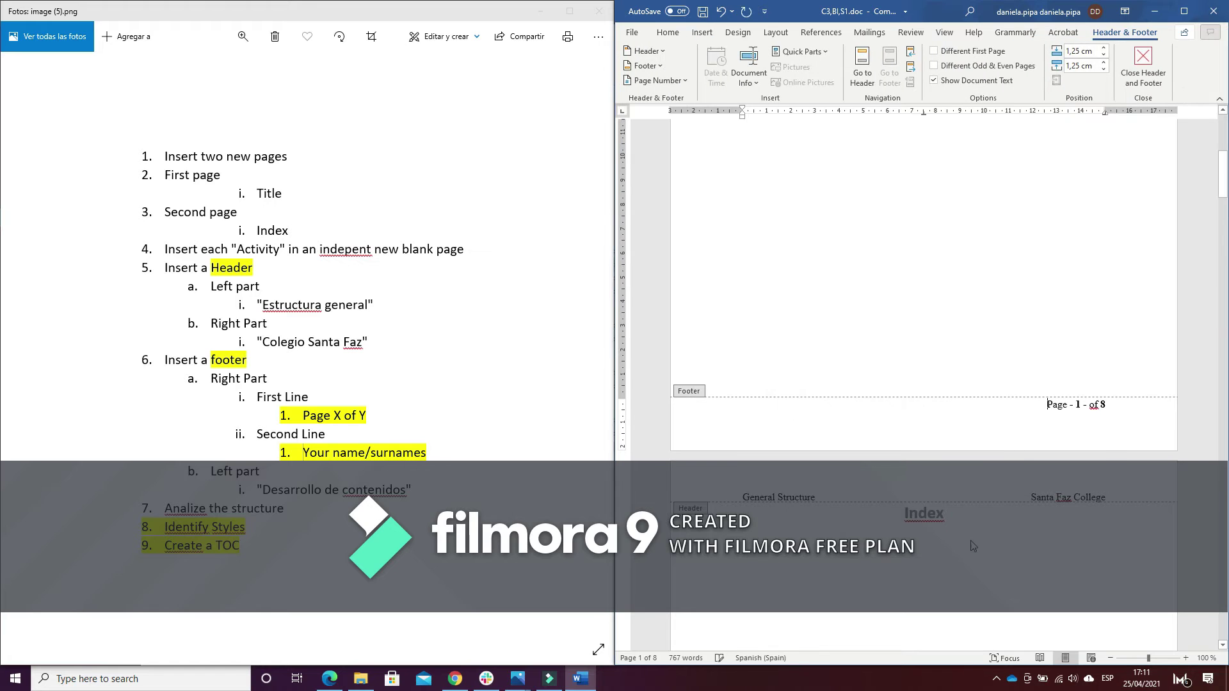
# Type the author's name below the page number and retype 'Content Development' at left
pyautogui.click(1119, 410)
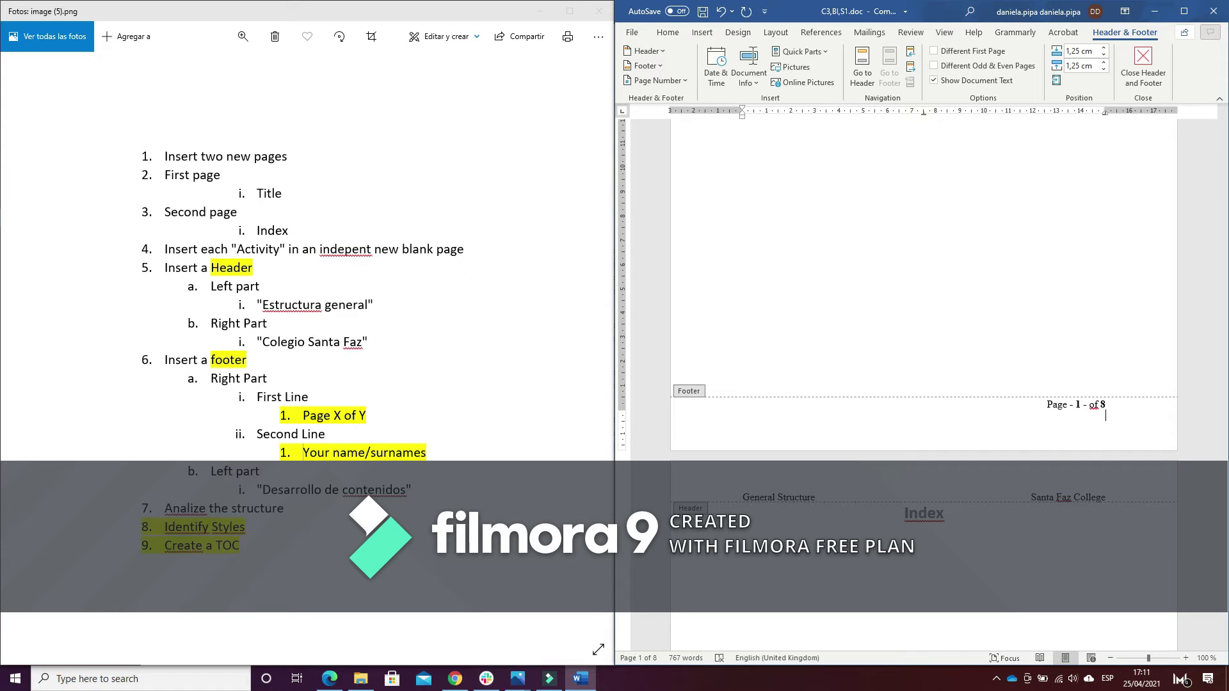
pyautogui.press('Left')
pyautogui.press('Left')
pyautogui.press('Left')
pyautogui.press('BackSpace')
pyautogui.write('P')
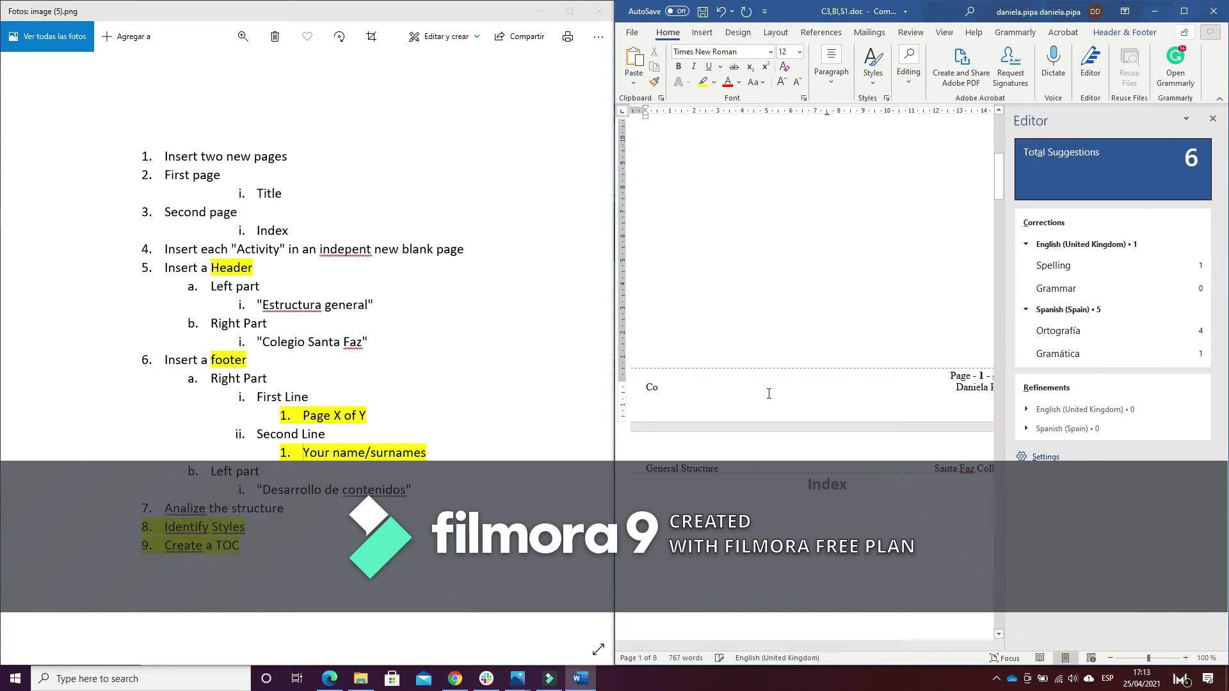
pyautogui.click(1212, 118)
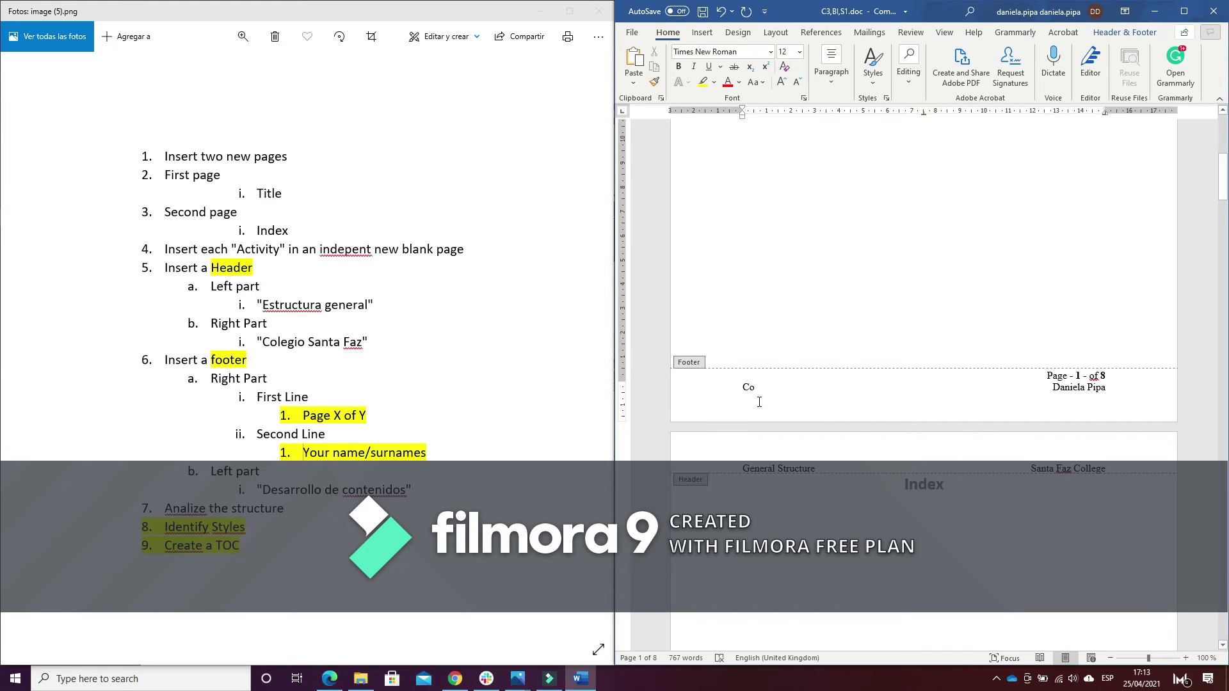
pyautogui.write('ntent')
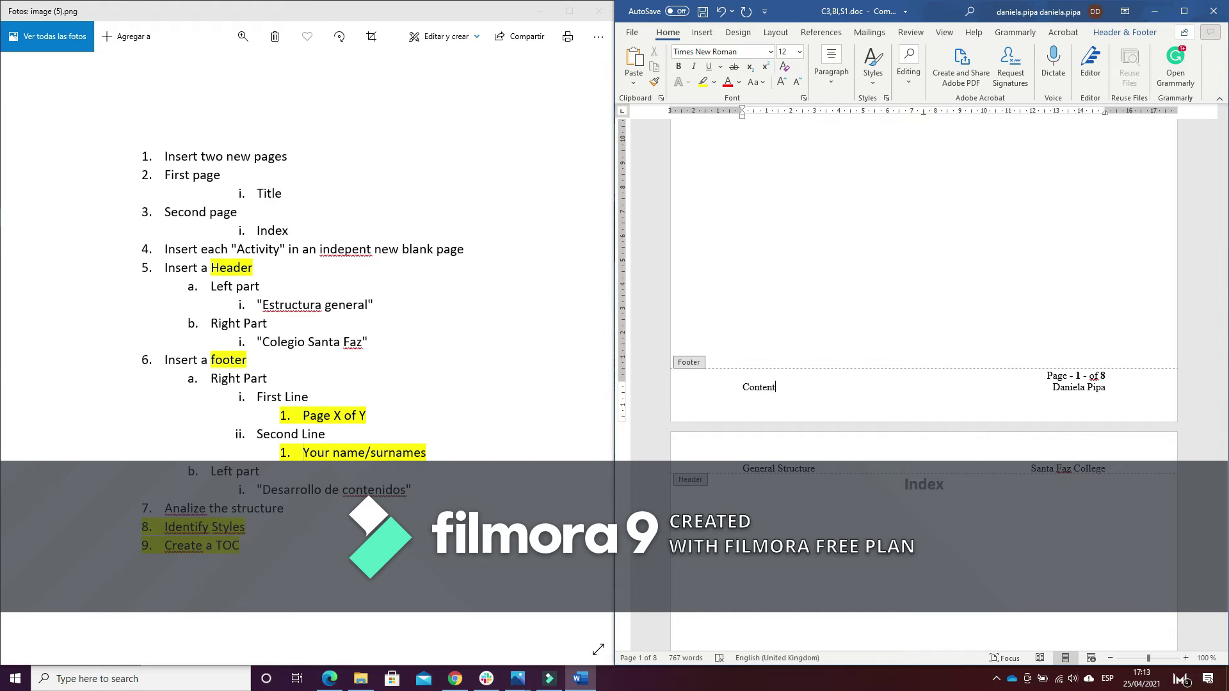
pyautogui.write(' Deve')
pyautogui.write('lope')
pyautogui.write('ment')
# Close the footer and scroll down to the Actividad 1 page
pyautogui.doubleClick(817, 290)
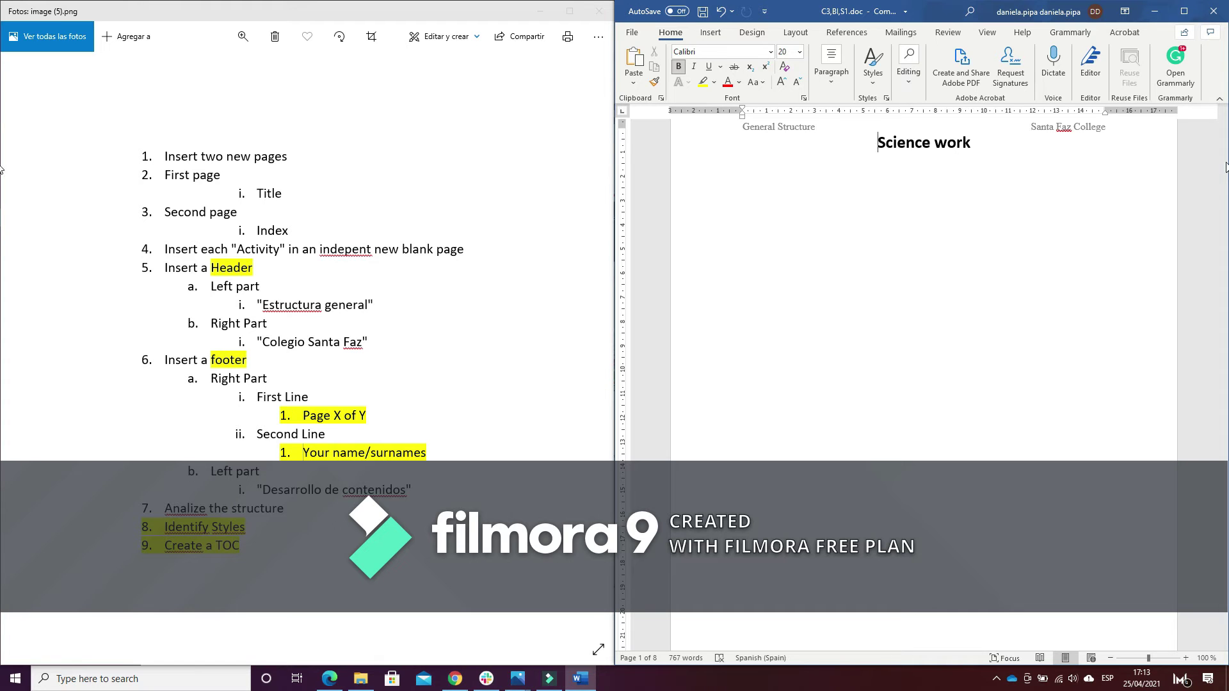
pyautogui.moveTo(1224, 151); pyautogui.dragTo(1224, 273)
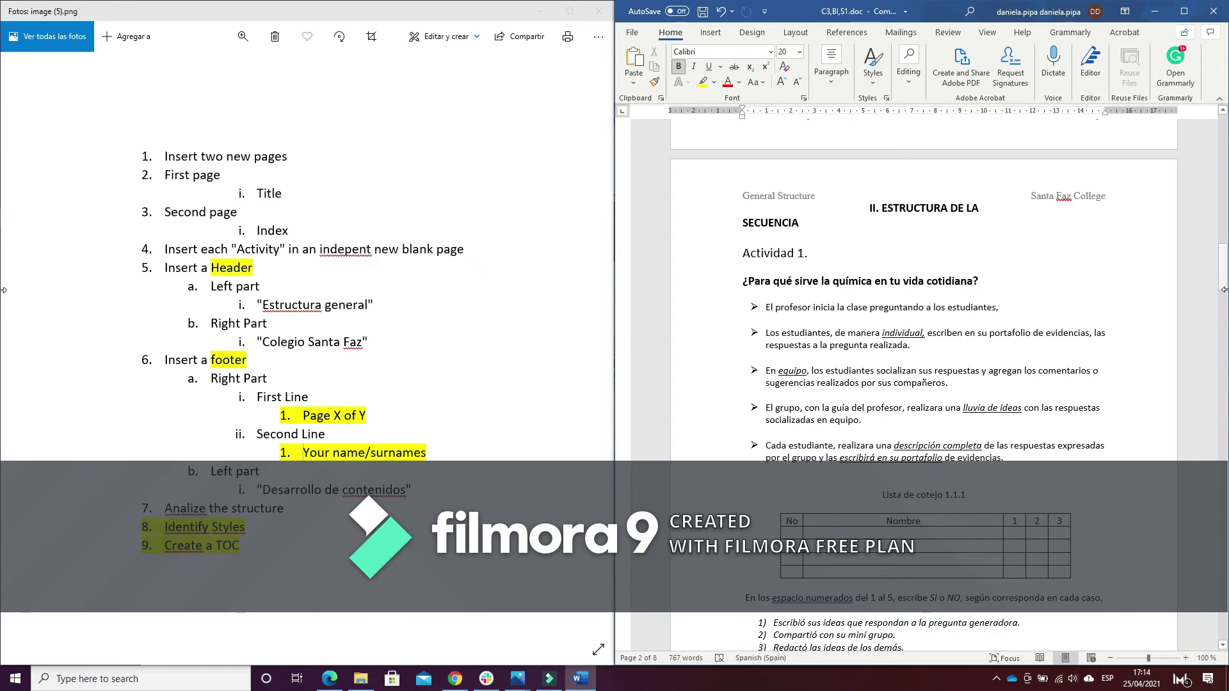
pyautogui.moveTo(1223, 290)
pyautogui.mouseDown()
pyautogui.moveTo(1219, 569)
pyautogui.moveTo(1203, 243)
pyautogui.moveTo(1216, 290)
pyautogui.mouseUp()
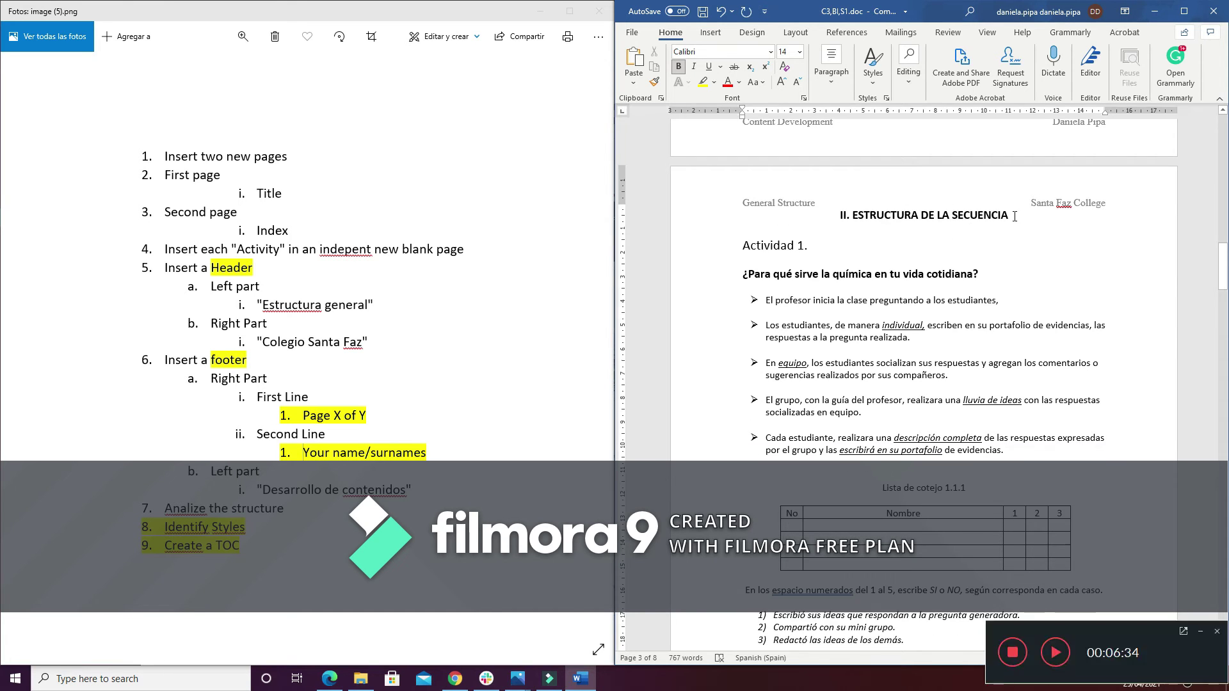
# Grow the II. ESTRUCTURA DE LA SECUENCIA heading to 18 pt and colour it red
pyautogui.press('F7')
pyautogui.click(1213, 122)
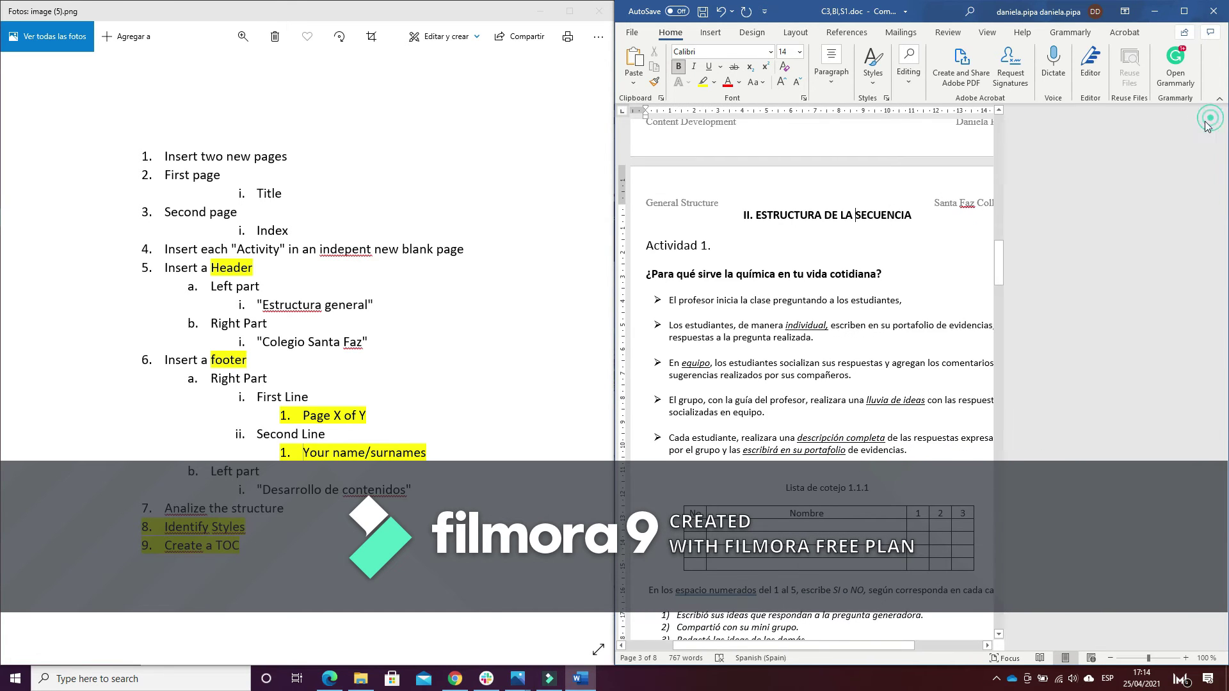
pyautogui.click(1008, 214)
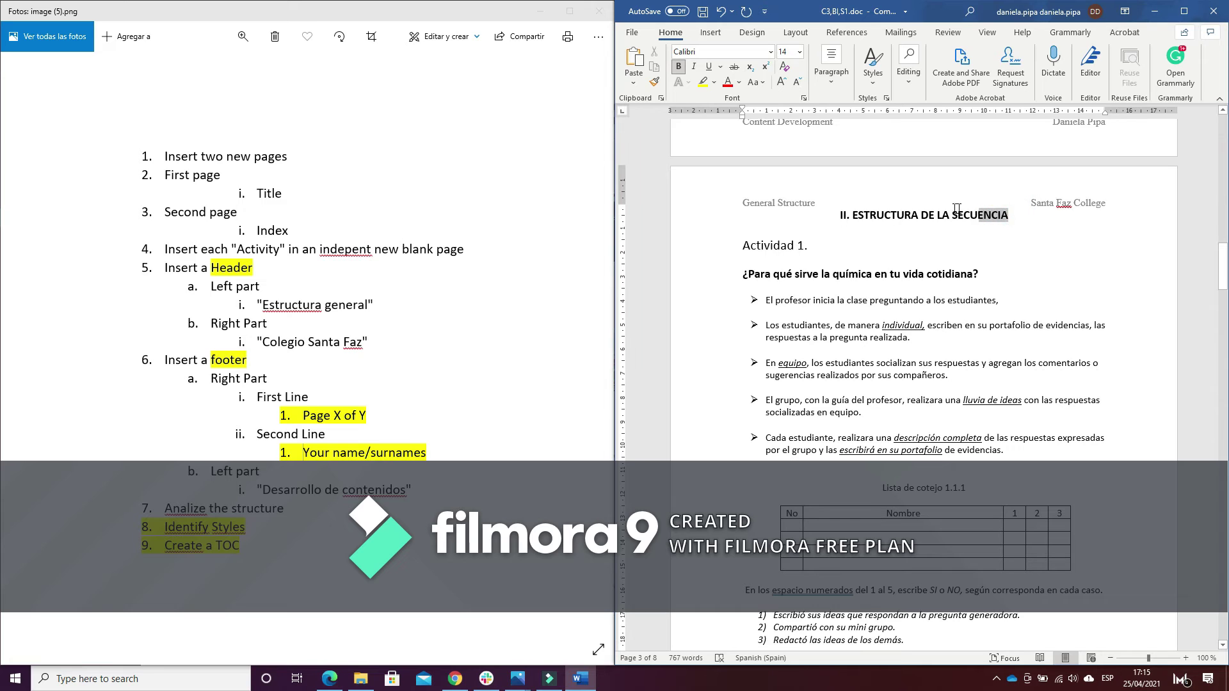
pyautogui.moveTo(1007, 214); pyautogui.dragTo(840, 218)
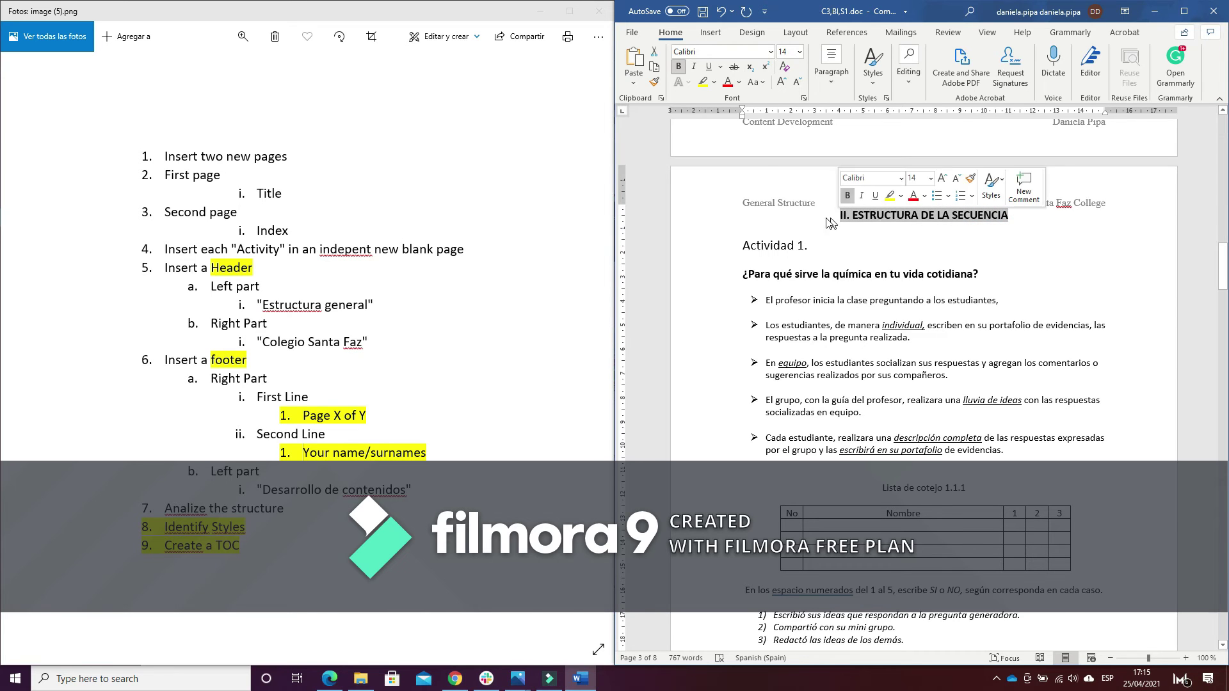
pyautogui.click(780, 87)
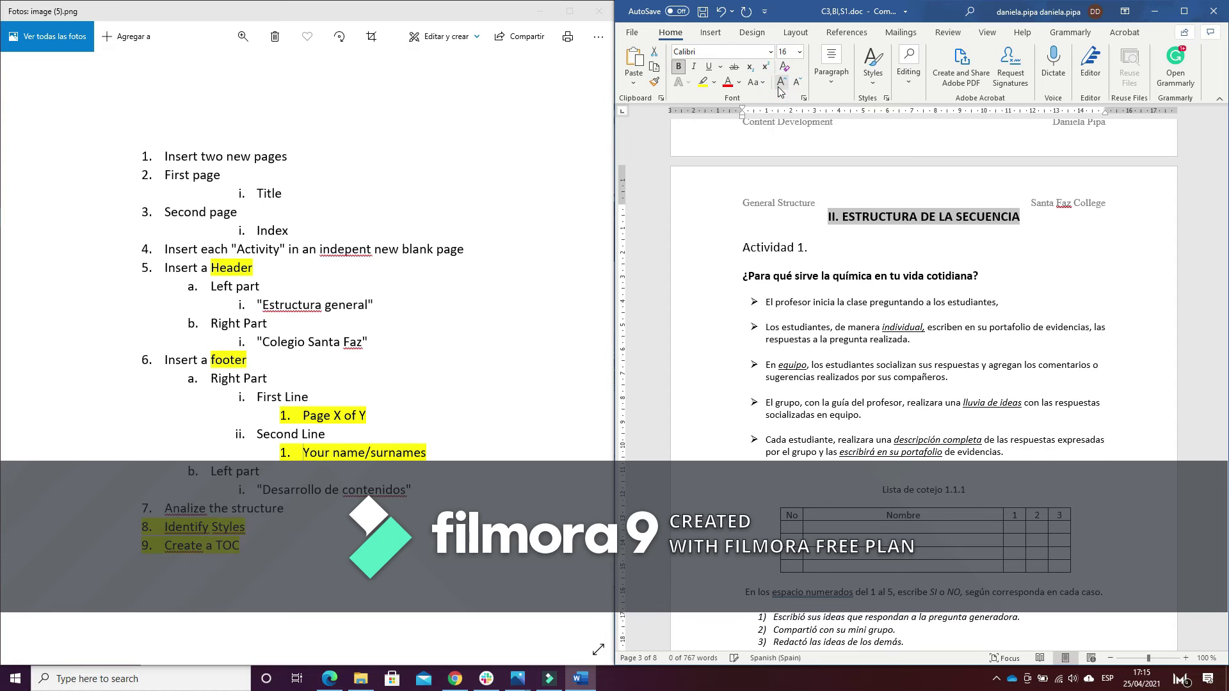
pyautogui.click(780, 87)
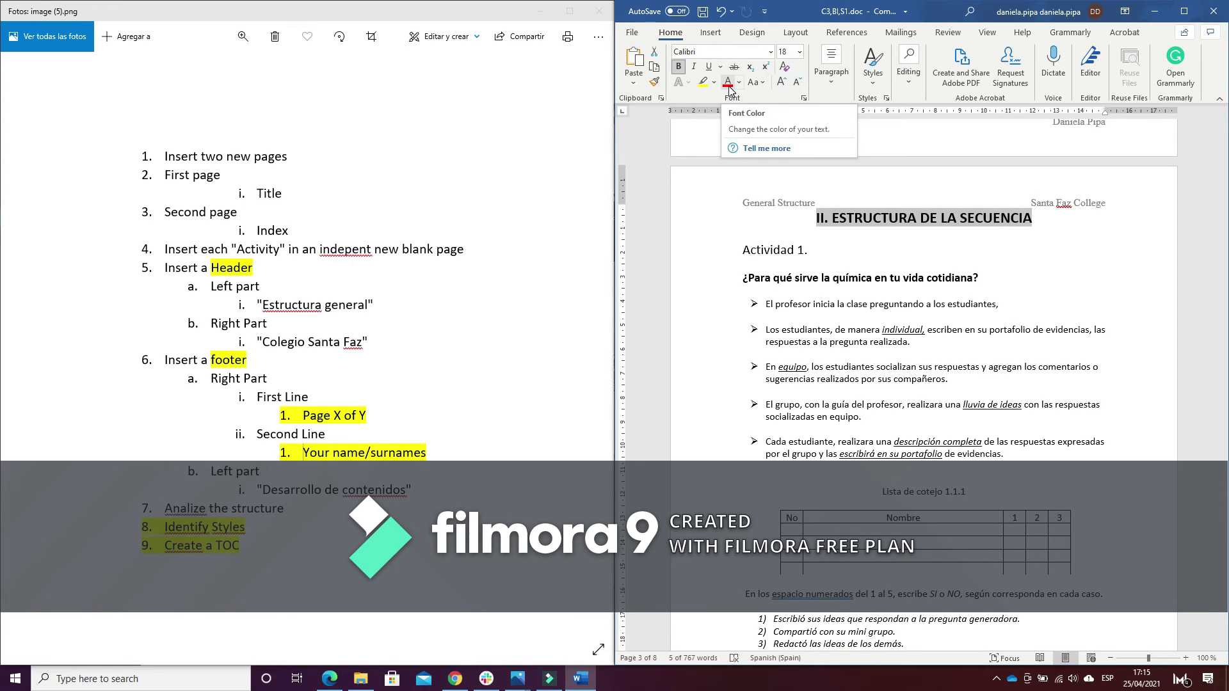
pyautogui.click(728, 82)
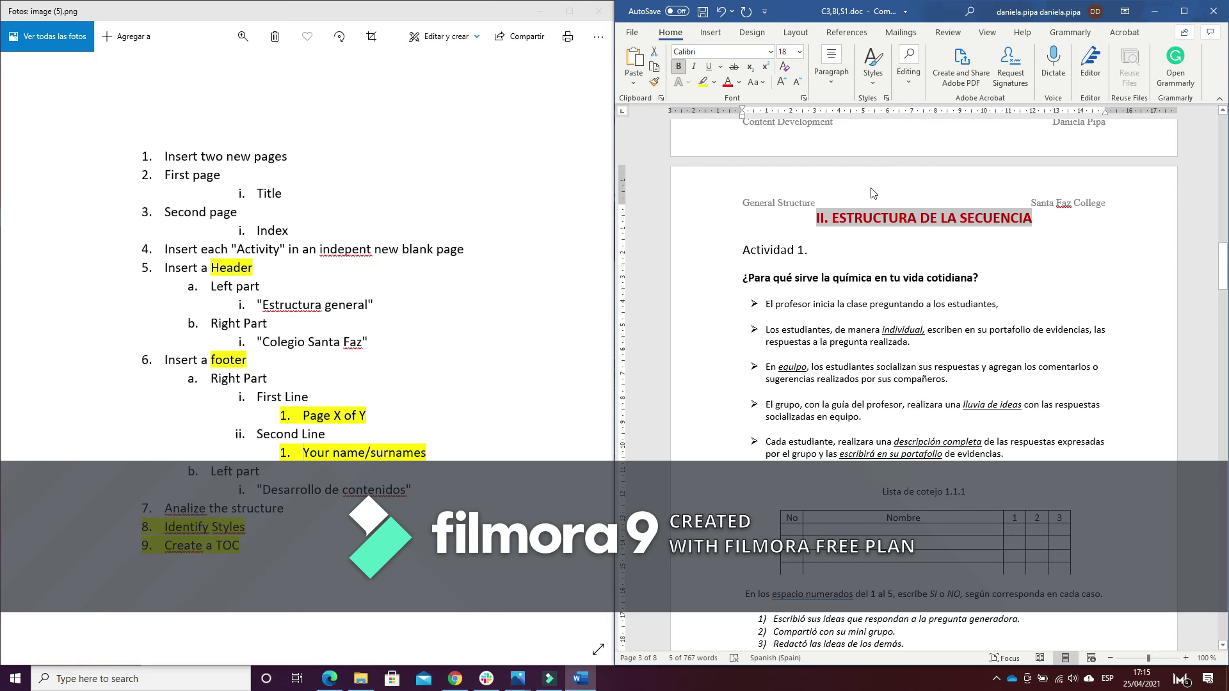
# Maximise Word and create the Rome1 style from the selected heading in the Styles gallery
pyautogui.click(1090, 64)
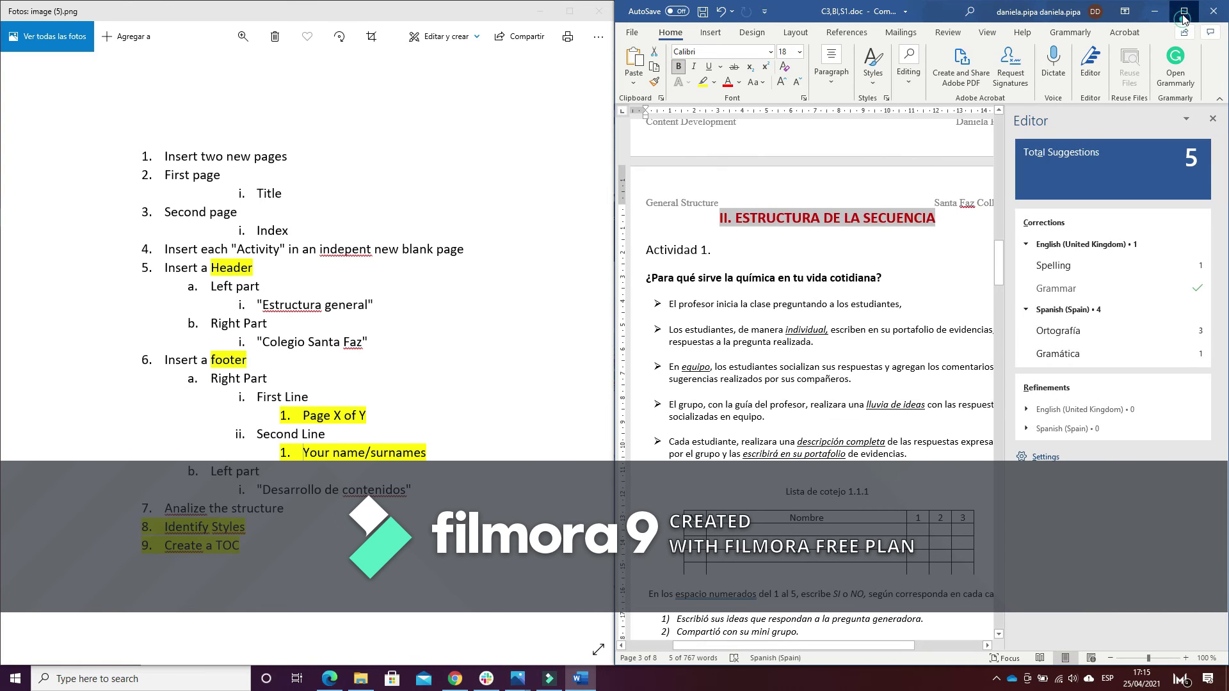
pyautogui.click(1183, 11)
pyautogui.click(1212, 120)
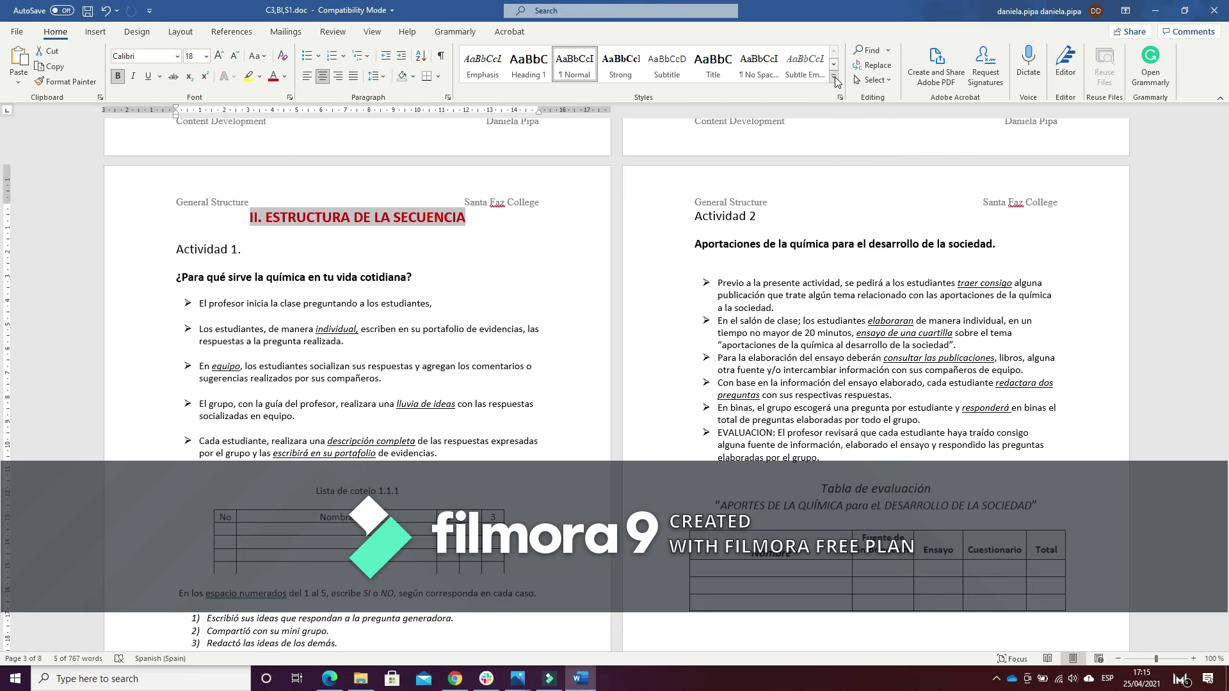
pyautogui.click(835, 81)
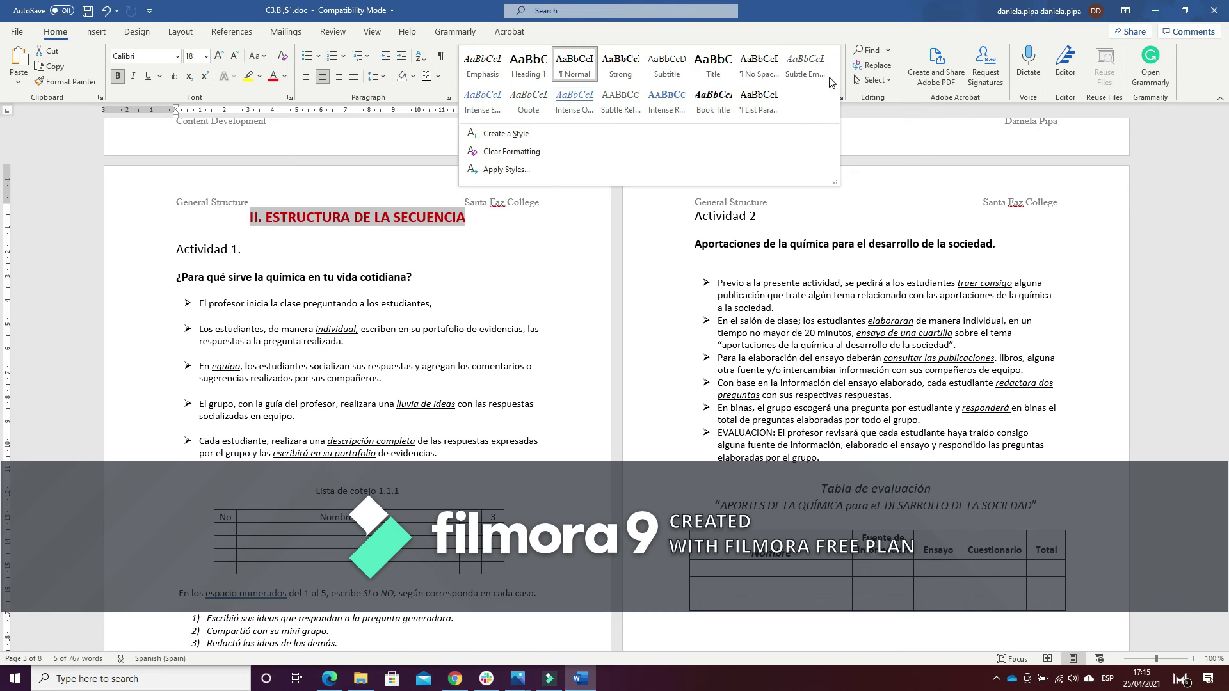
pyautogui.click(541, 135)
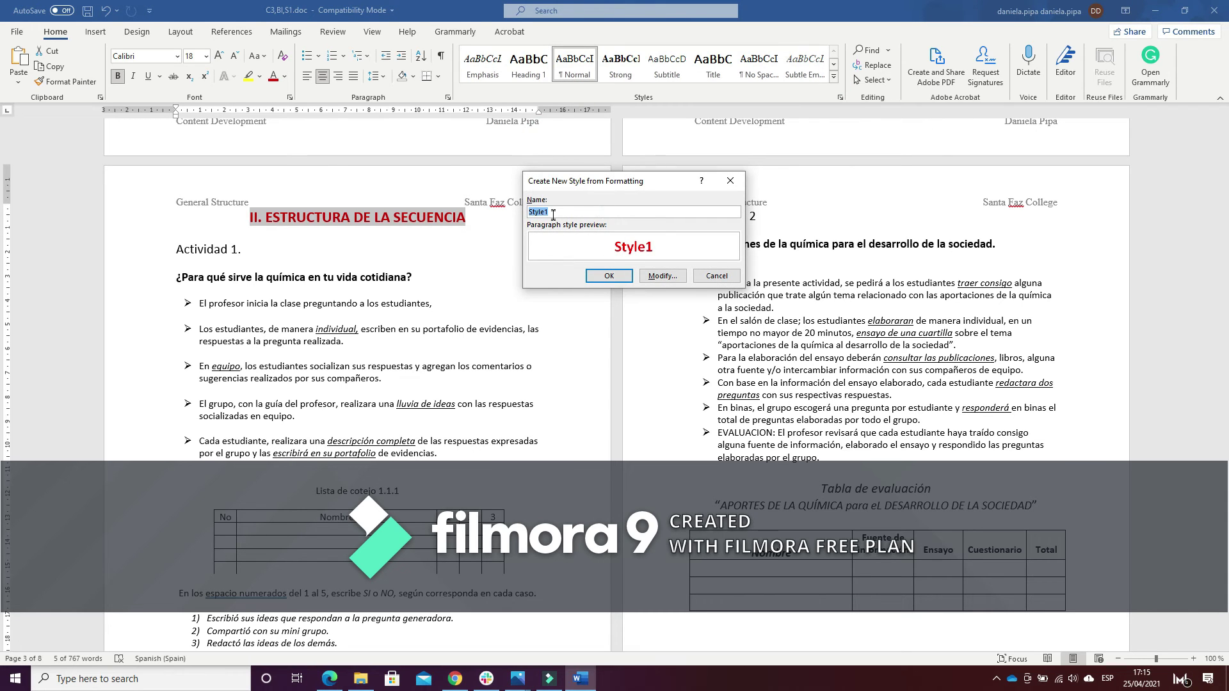
pyautogui.write('Rome1')
pyautogui.click(615, 279)
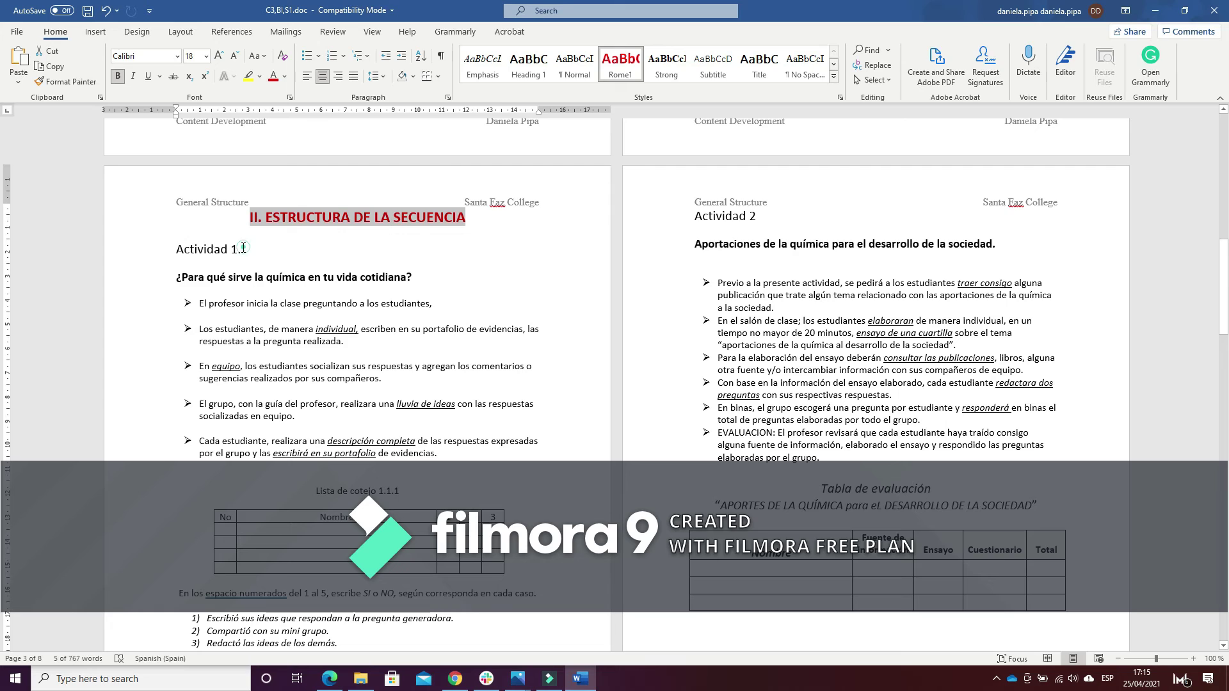
# Underline the Actividad 1. heading and make its text blue-grey
pyautogui.tripleClick(202, 248)
pyautogui.tripleClick(198, 247)
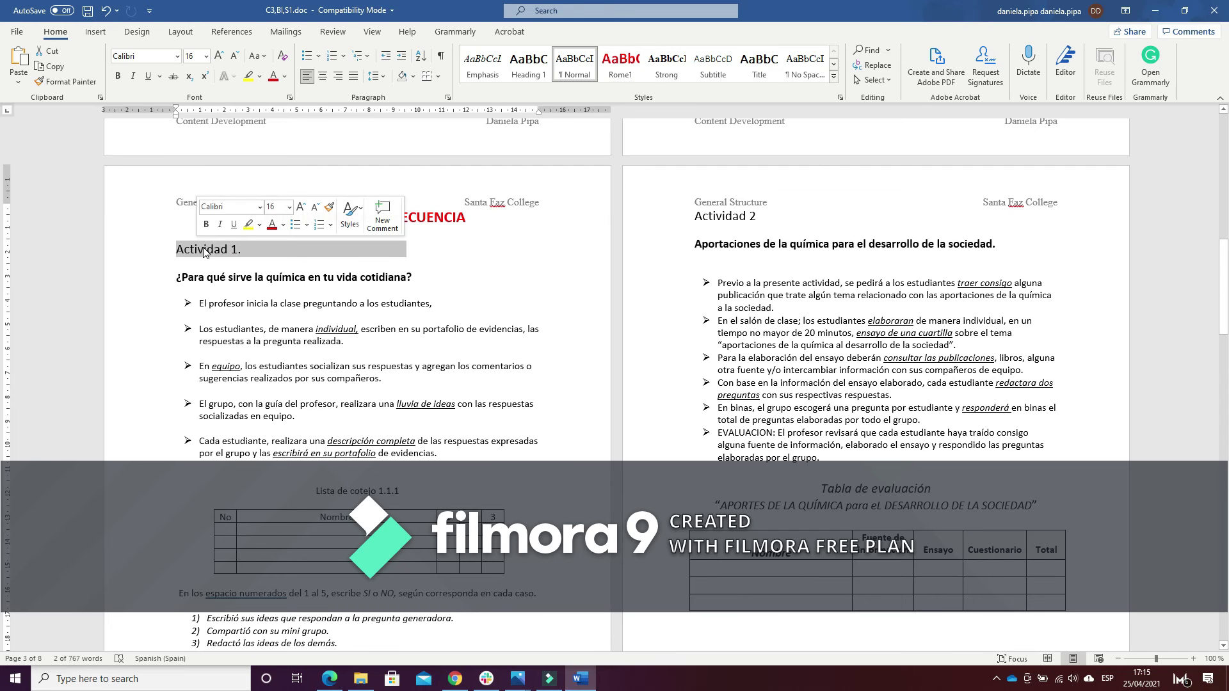
pyautogui.click(234, 224)
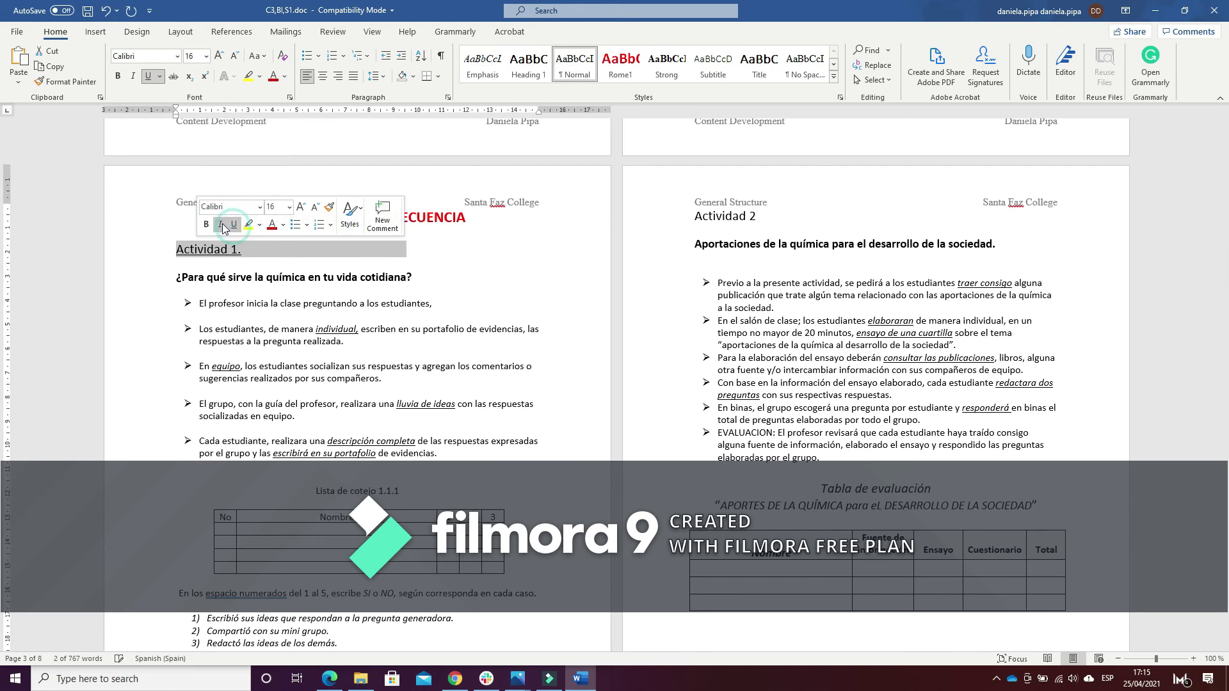
pyautogui.click(283, 224)
pyautogui.click(316, 277)
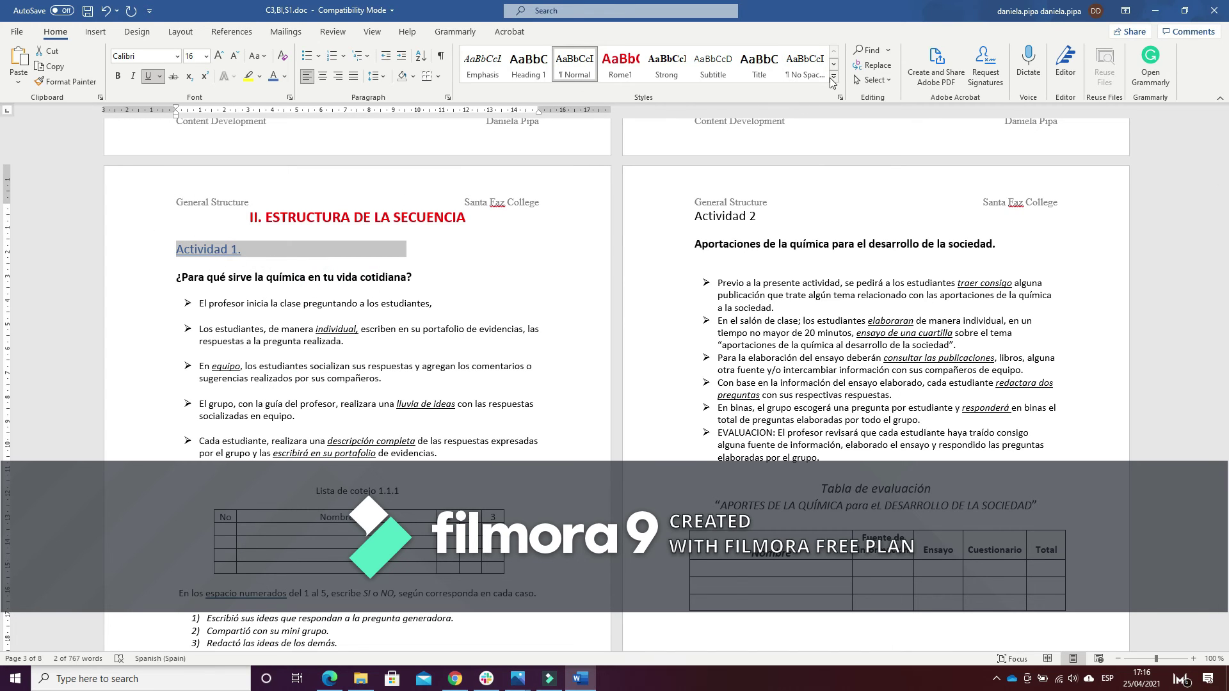
# Save the heading's formatting as a new style named Rome2
pyautogui.click(832, 78)
pyautogui.click(547, 135)
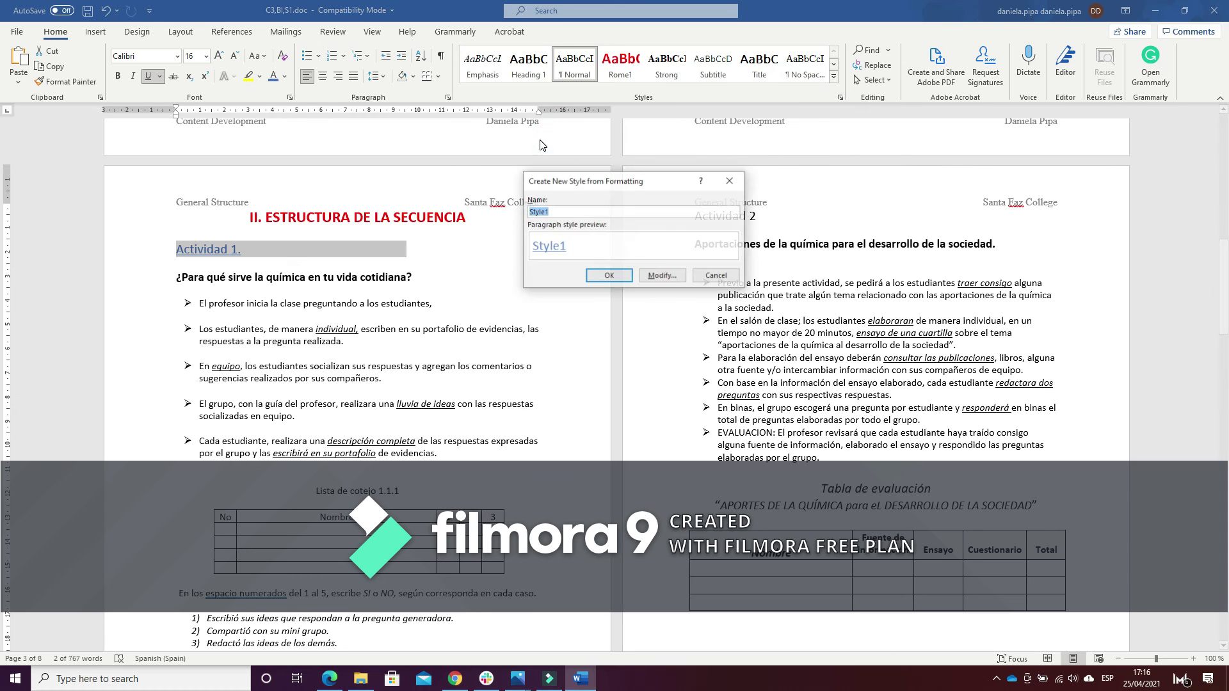
pyautogui.write('Rome2')
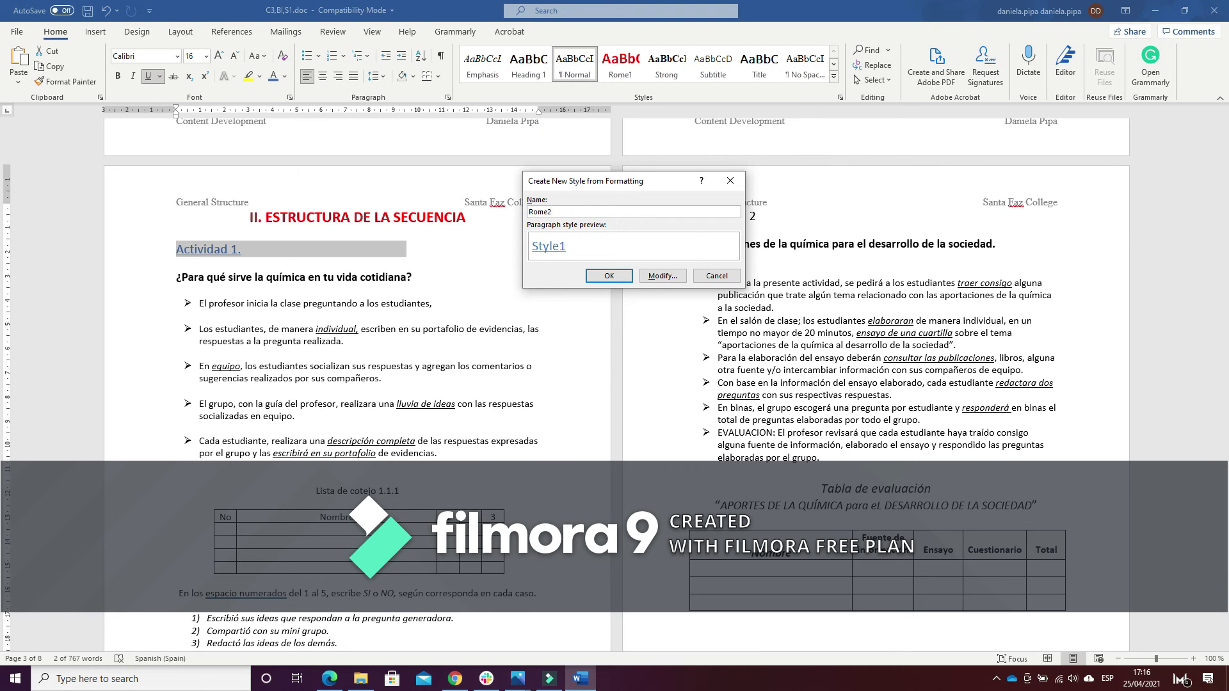
pyautogui.click(608, 276)
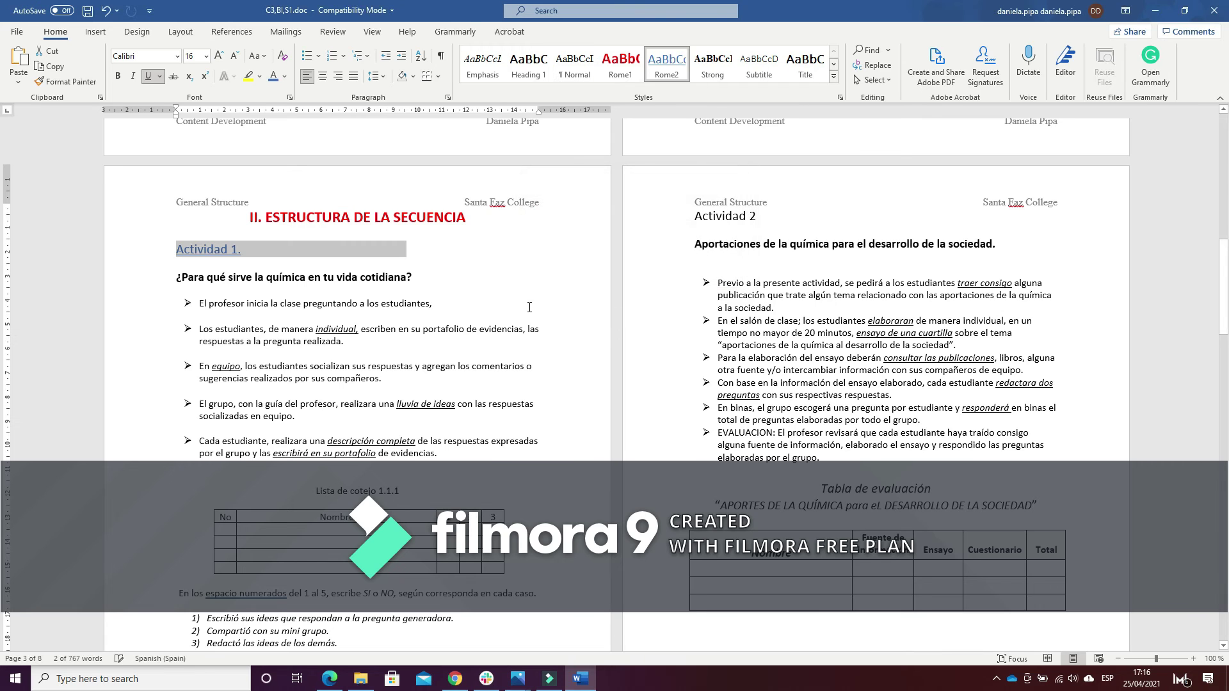
# Apply the Rome2 style to the Actividad 2, Actividad 3. and Actividad 4. headings
pyautogui.tripleClick(763, 221)
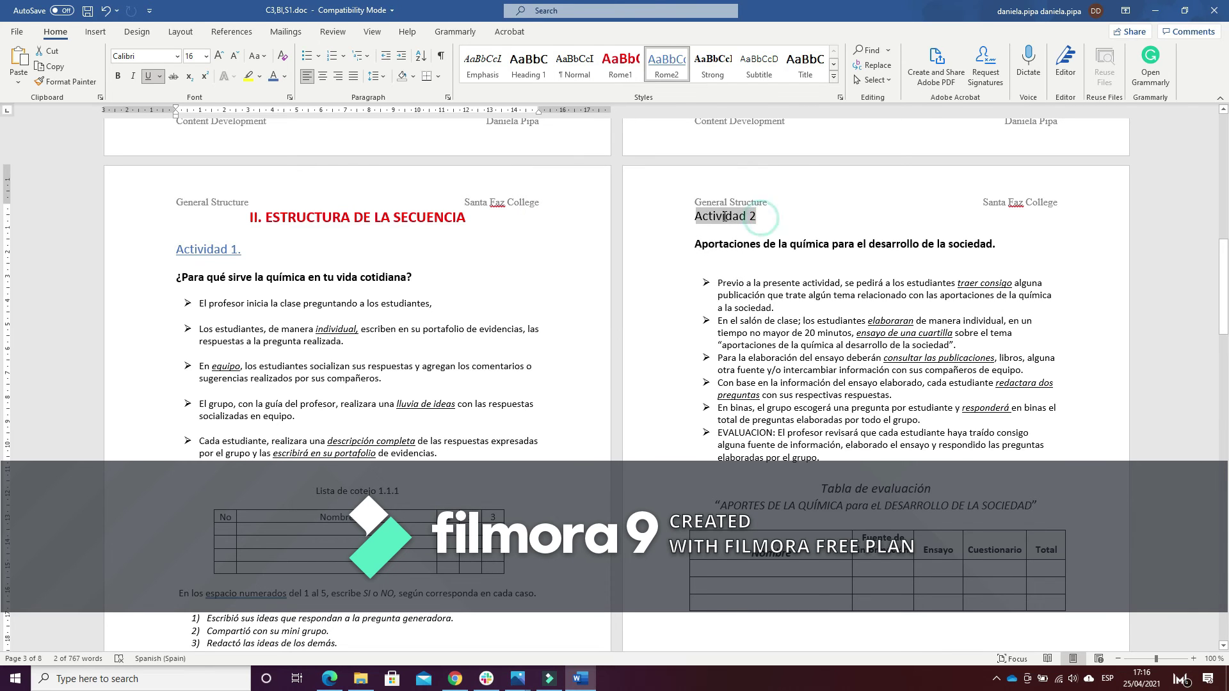
pyautogui.click(666, 64)
pyautogui.scroll(-6, 785, 280)
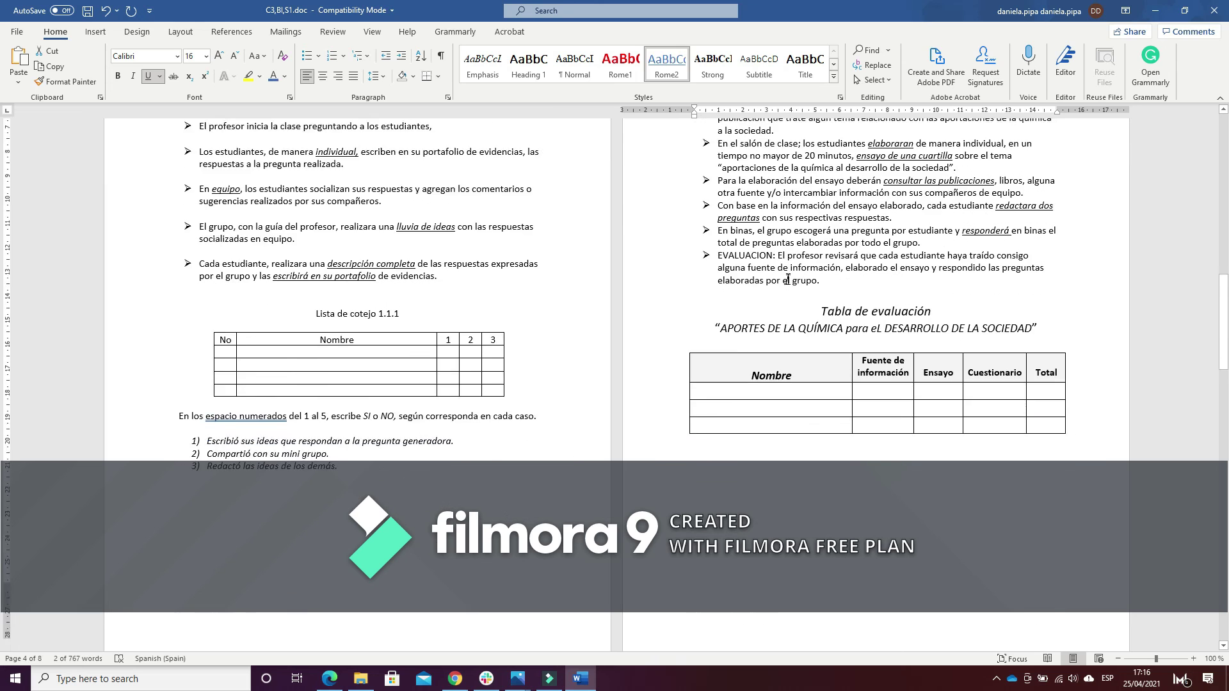
pyautogui.scroll(-12, 786, 280)
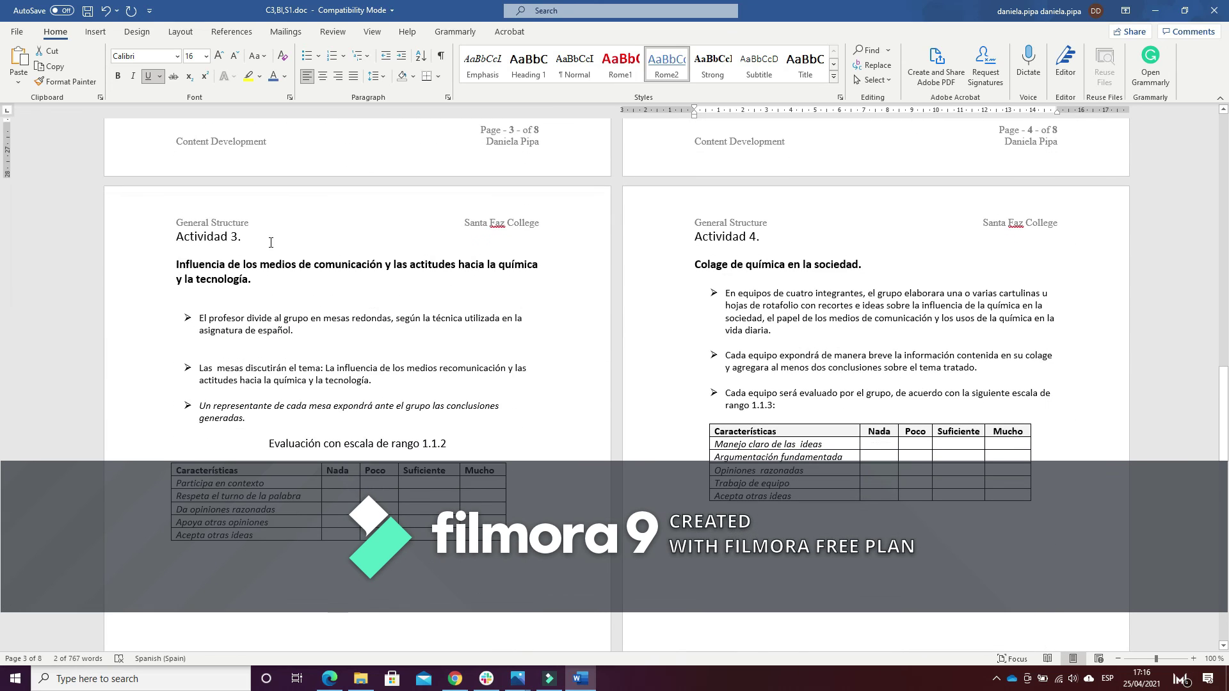
pyautogui.tripleClick(245, 238)
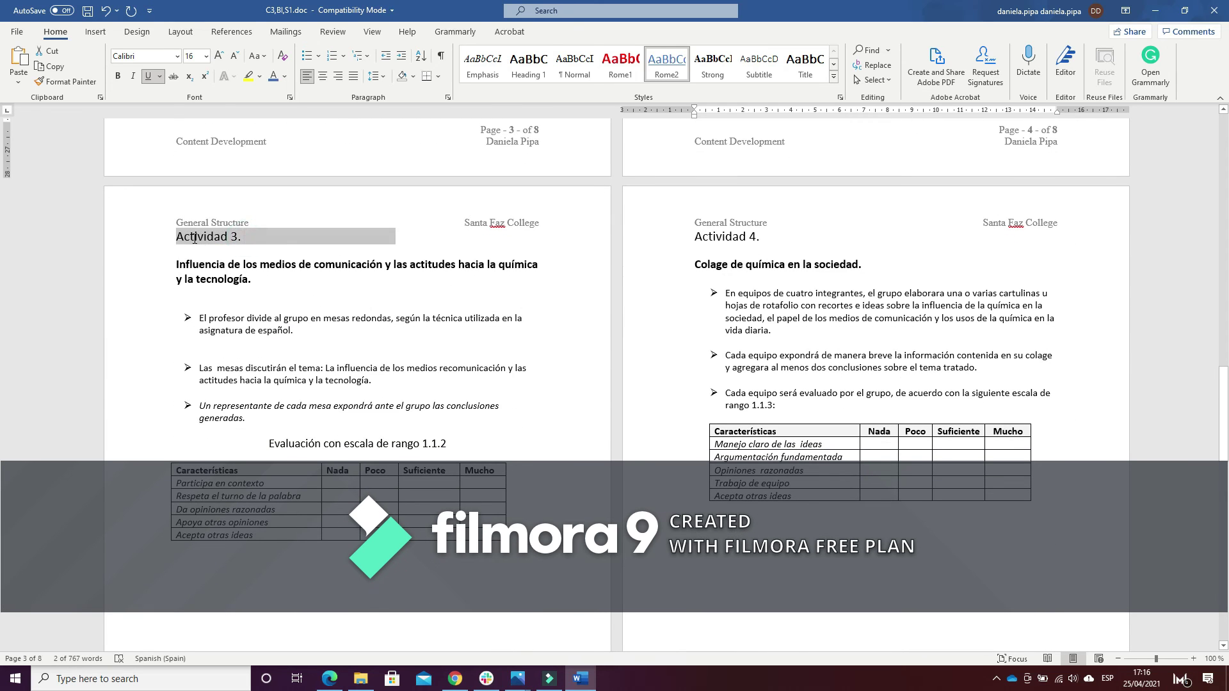
pyautogui.click(666, 72)
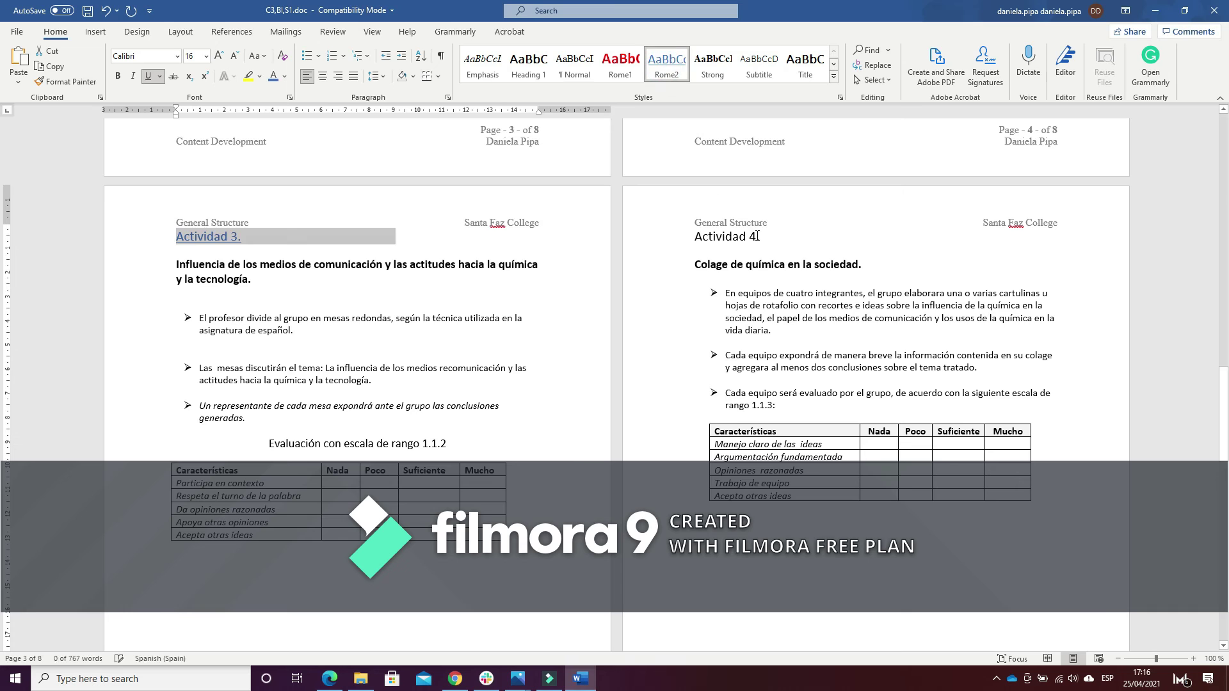
pyautogui.tripleClick(747, 236)
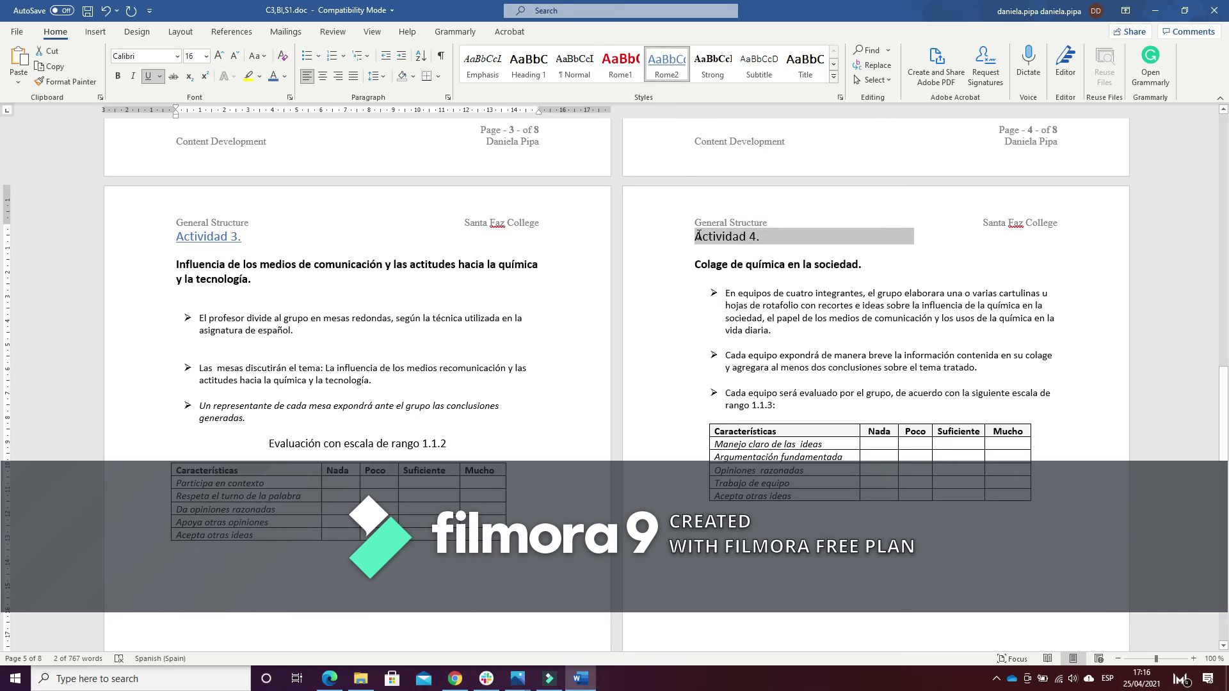
pyautogui.click(666, 72)
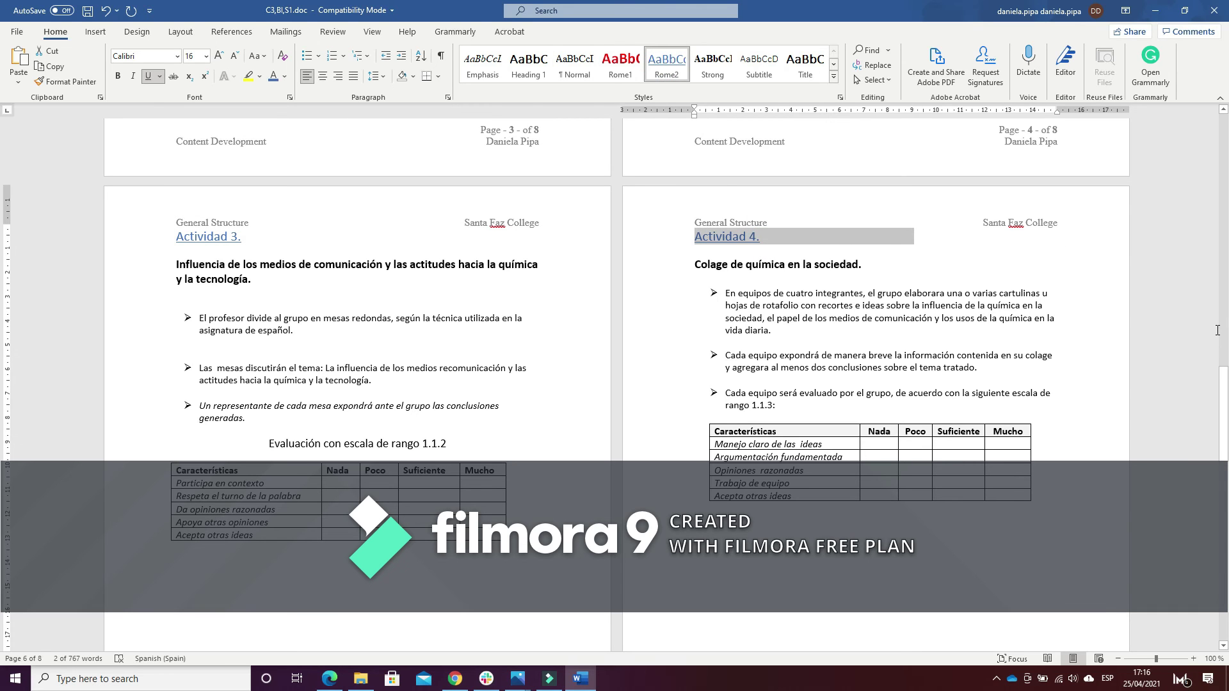
# Give the Actividad 5. and Actividad 6 headings the Rome2 style too
pyautogui.scroll(-8, 1217, 330)
pyautogui.click(774, 410)
pyautogui.tripleClick(261, 442)
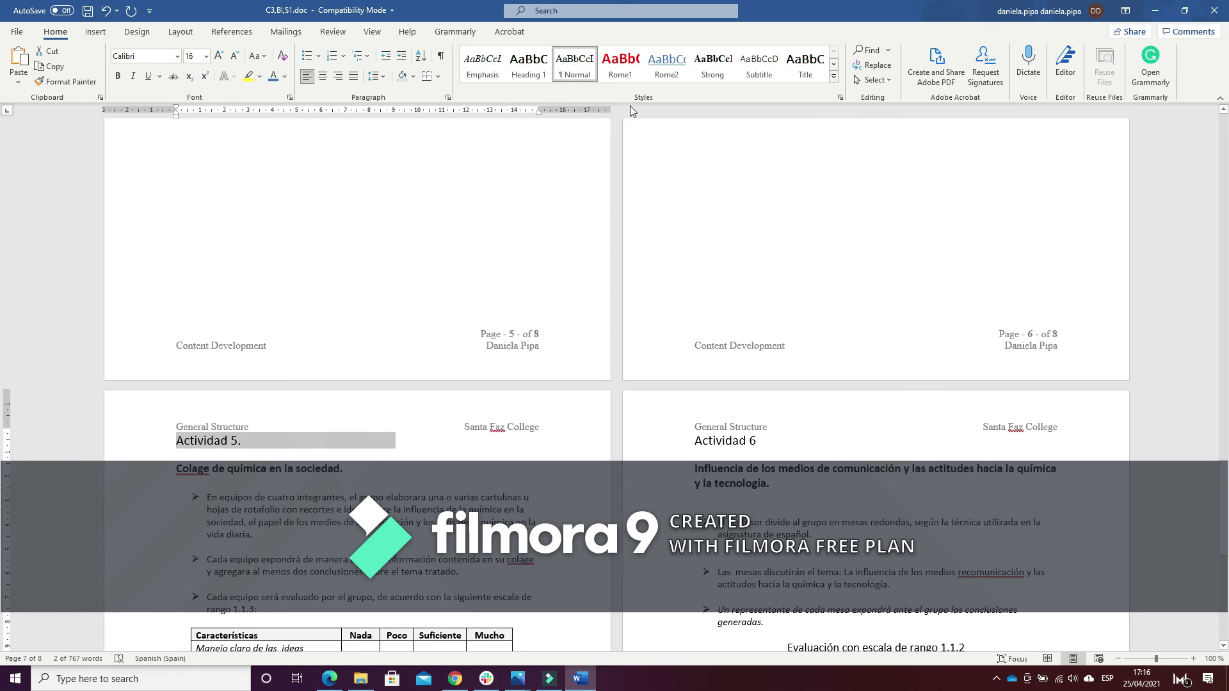
pyautogui.click(666, 72)
pyautogui.tripleClick(764, 440)
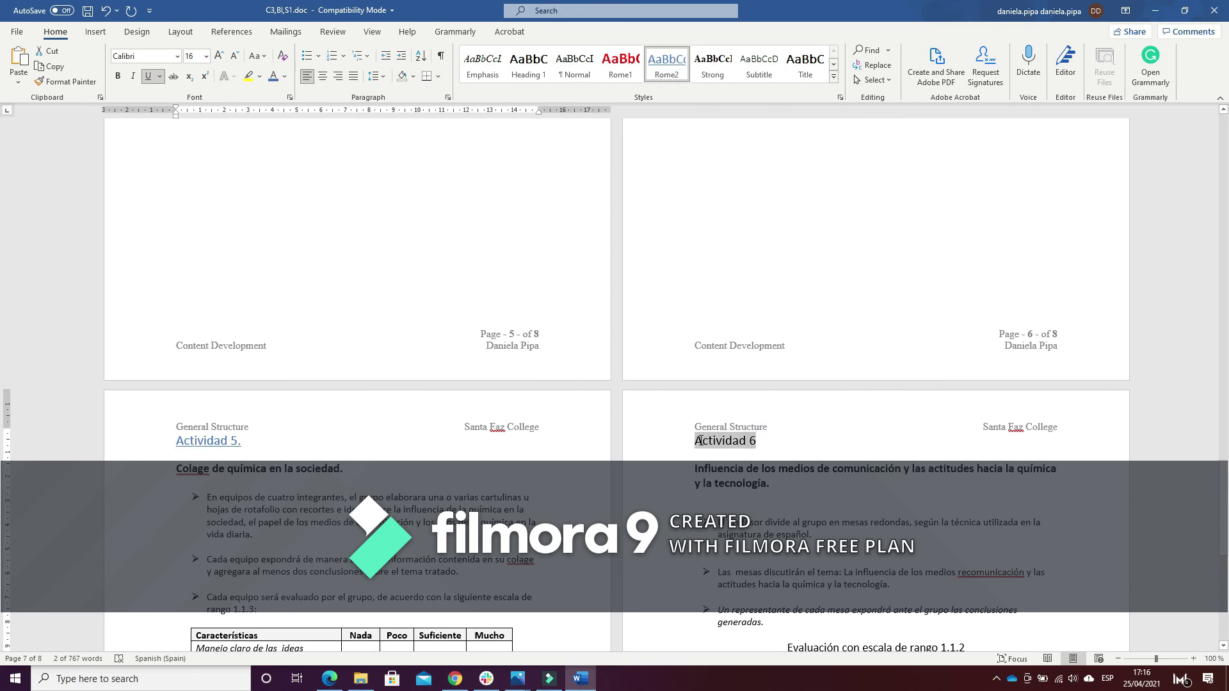
pyautogui.click(656, 64)
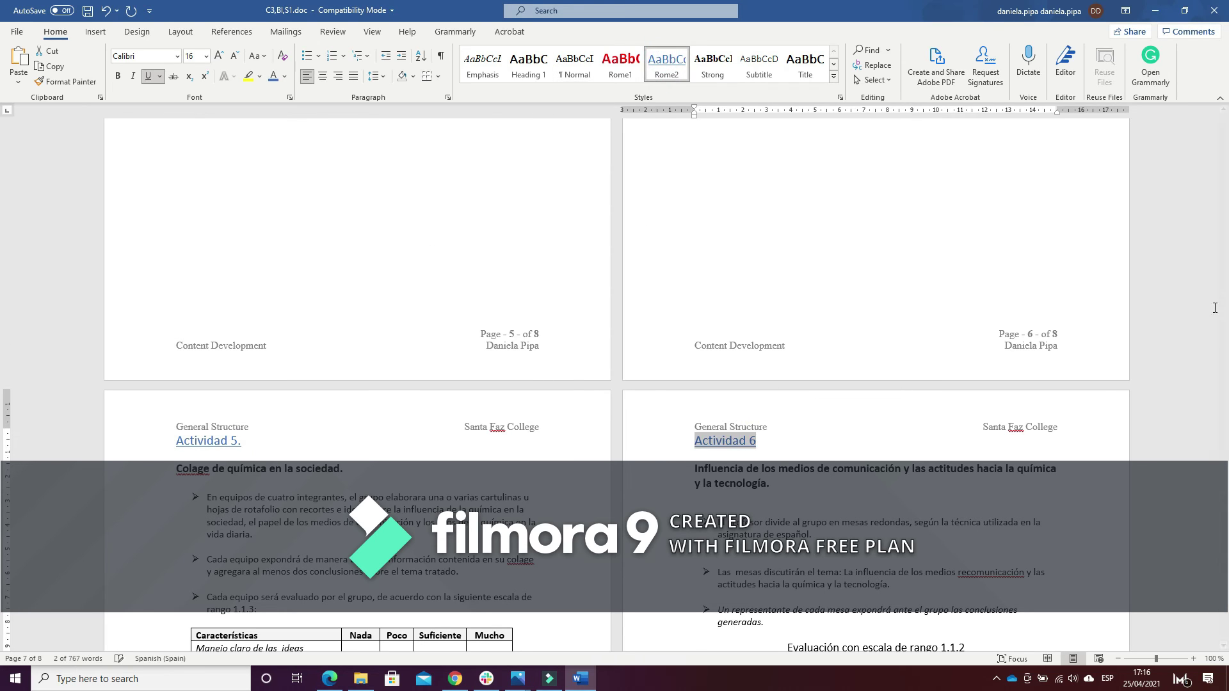
pyautogui.moveTo(1223, 472); pyautogui.dragTo(1225, 576)
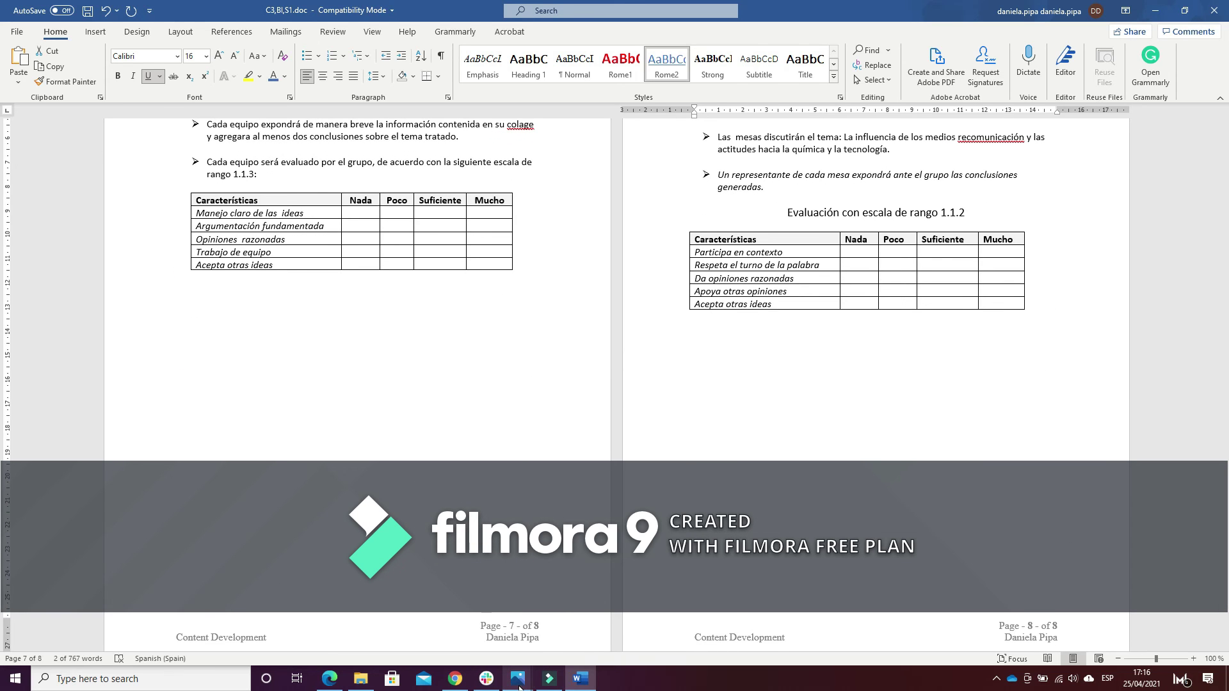
pyautogui.moveTo(518, 678)
pyautogui.moveTo(592, 600)
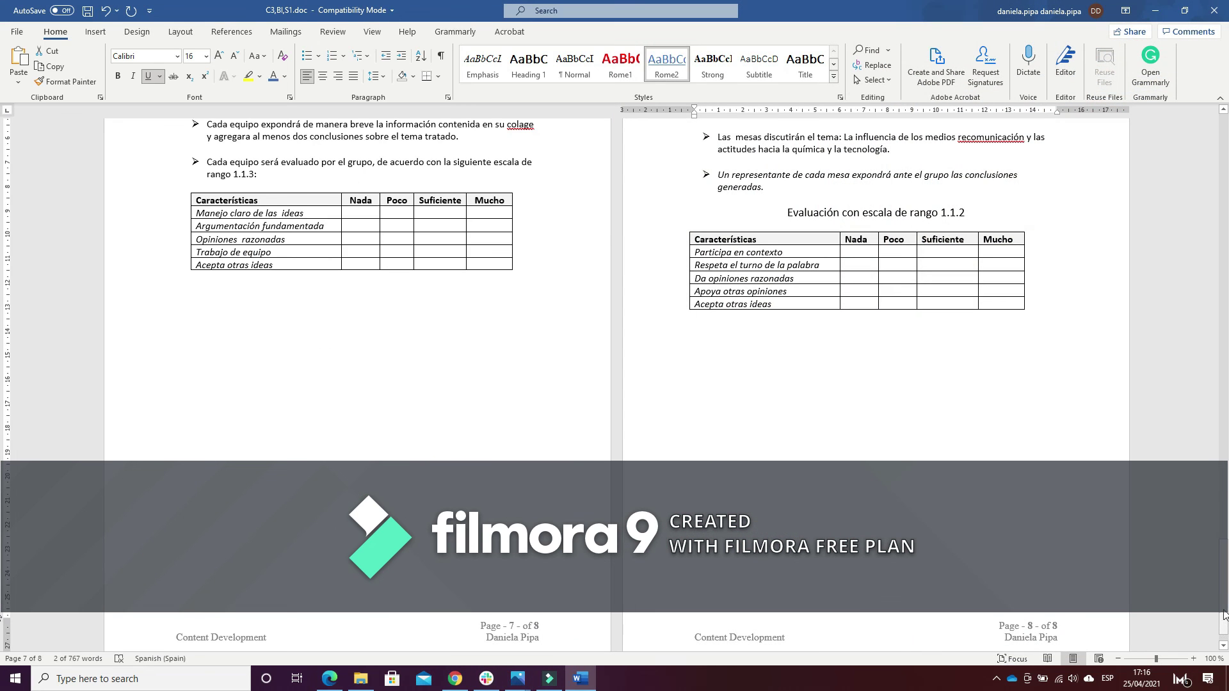
# Start a new indented line just below the Index title
pyautogui.moveTo(1225, 633); pyautogui.dragTo(1225, 122)
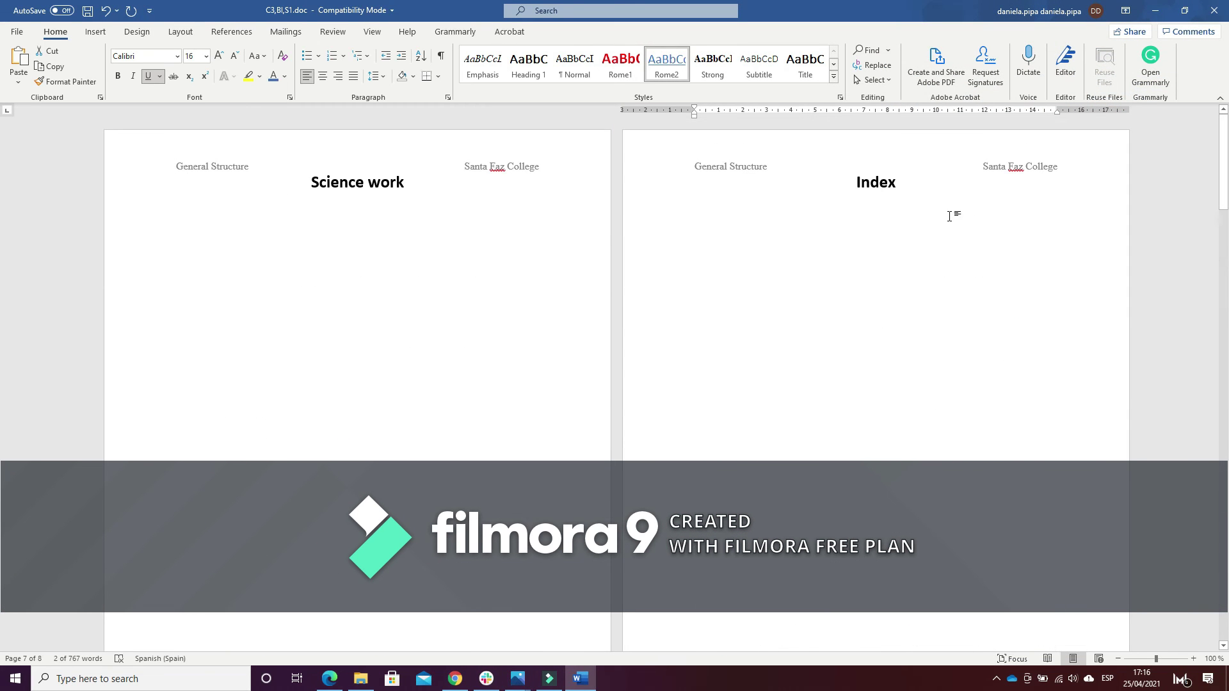
pyautogui.click(902, 185)
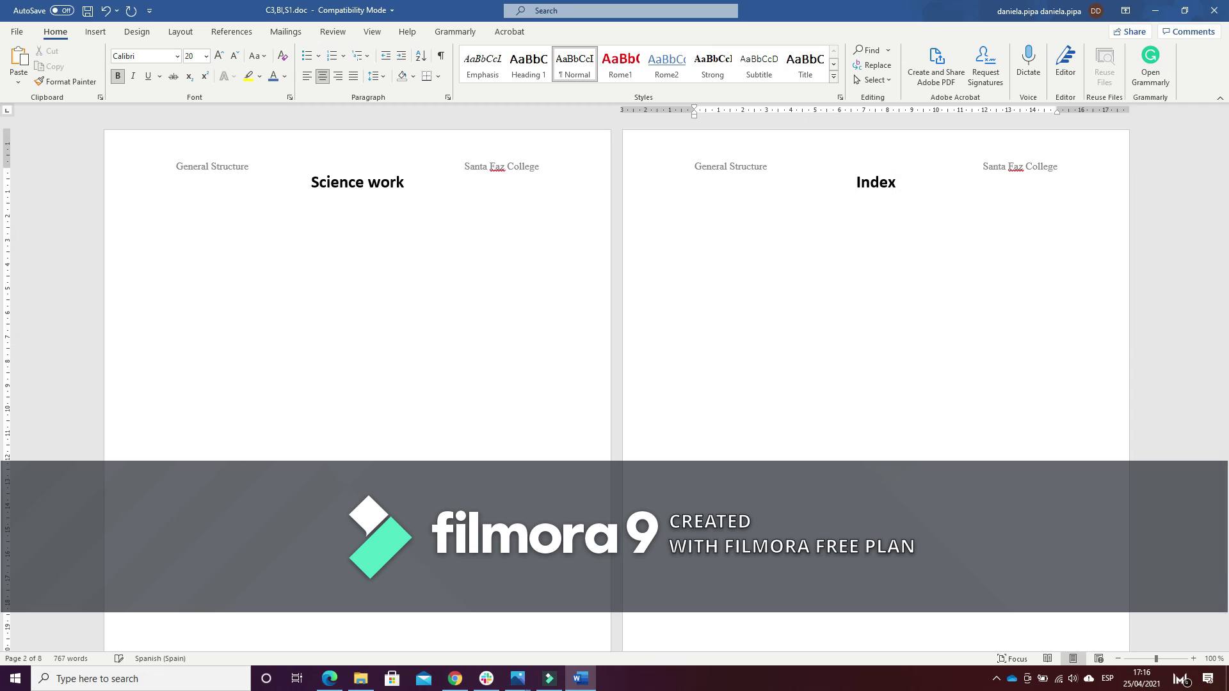
pyautogui.click(901, 185)
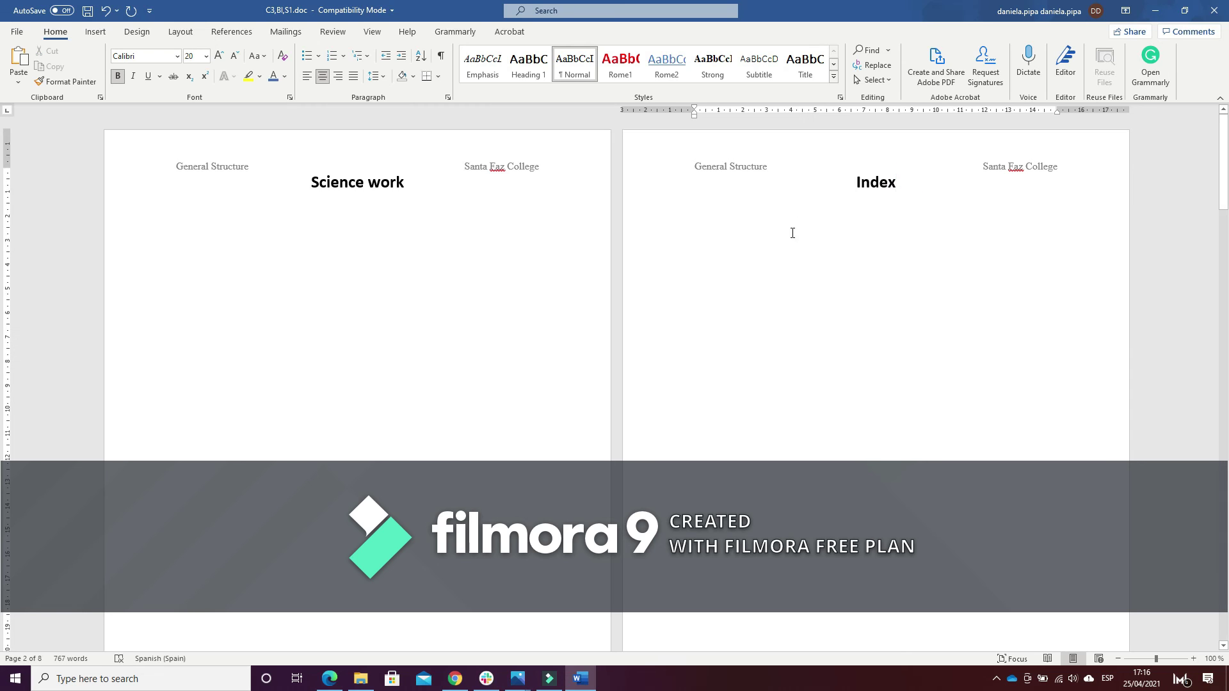
pyautogui.press('Return')
pyautogui.press('Tab')
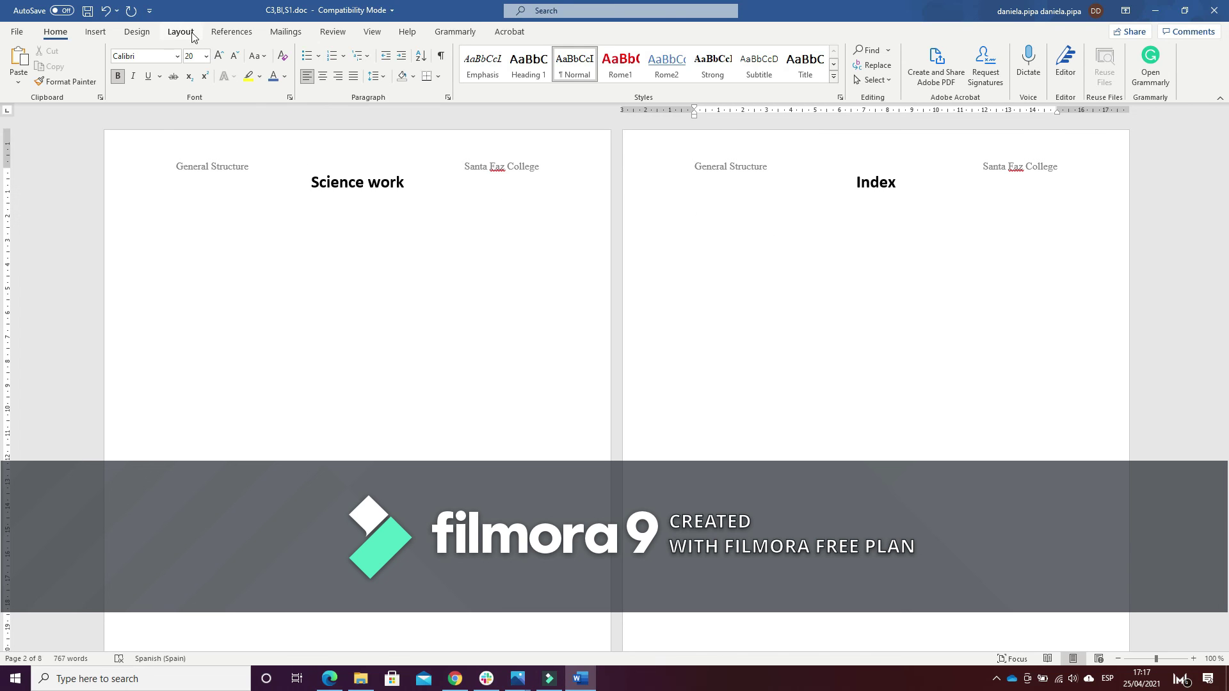
# In a custom table of contents, remove Heading 1, 2 and 3 from the contents levels
pyautogui.click(234, 32)
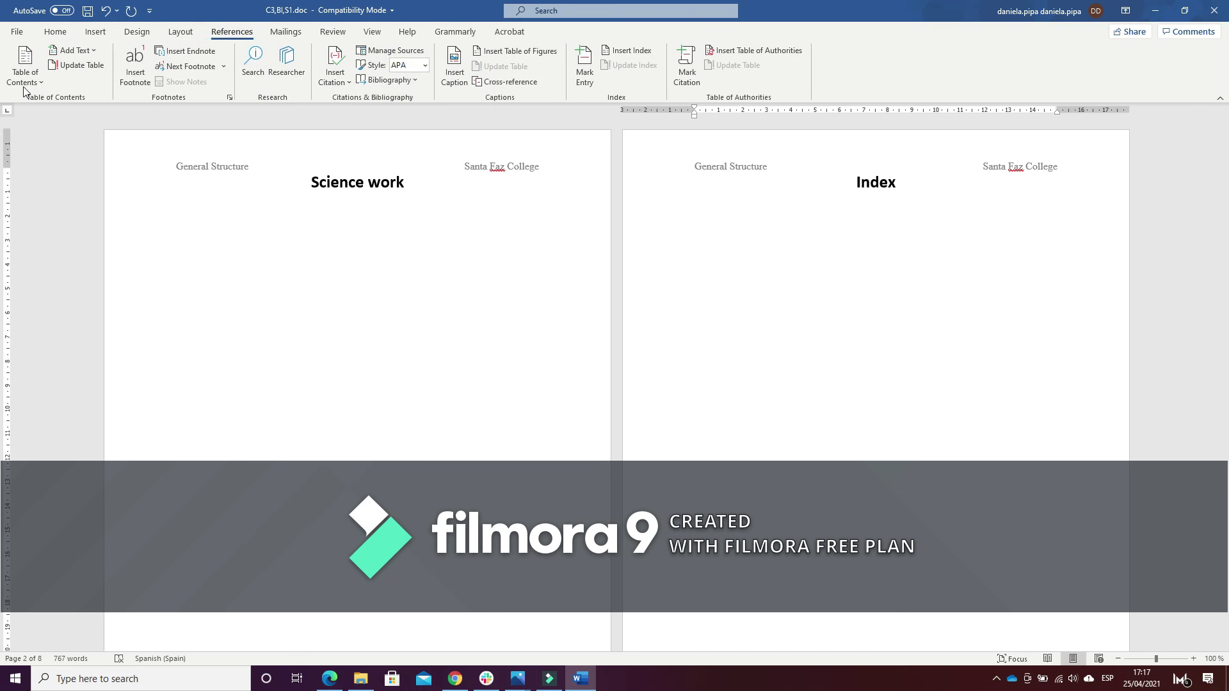
pyautogui.click(43, 82)
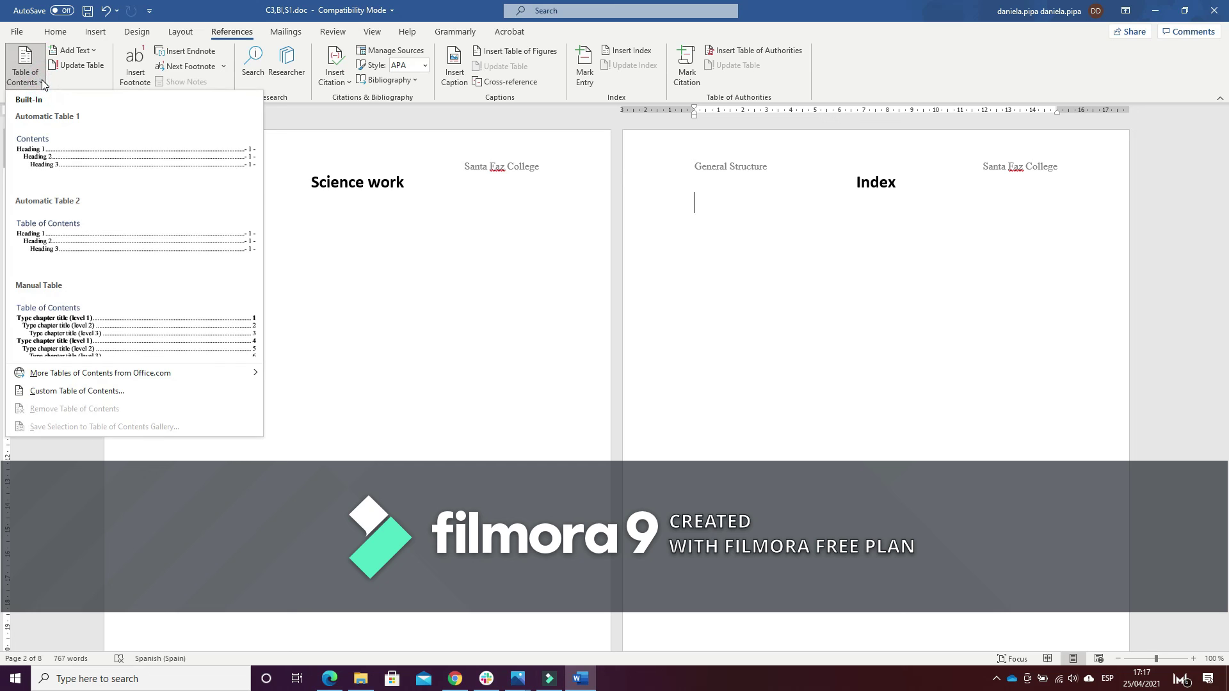
pyautogui.click(90, 391)
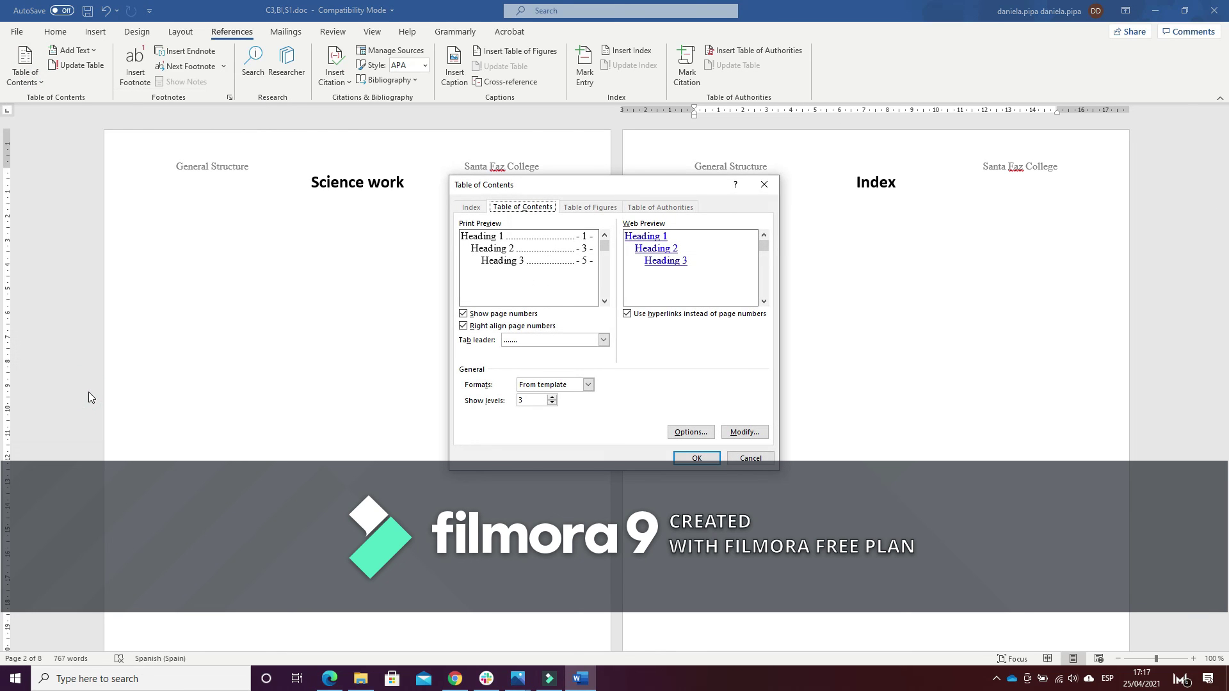
pyautogui.click(690, 436)
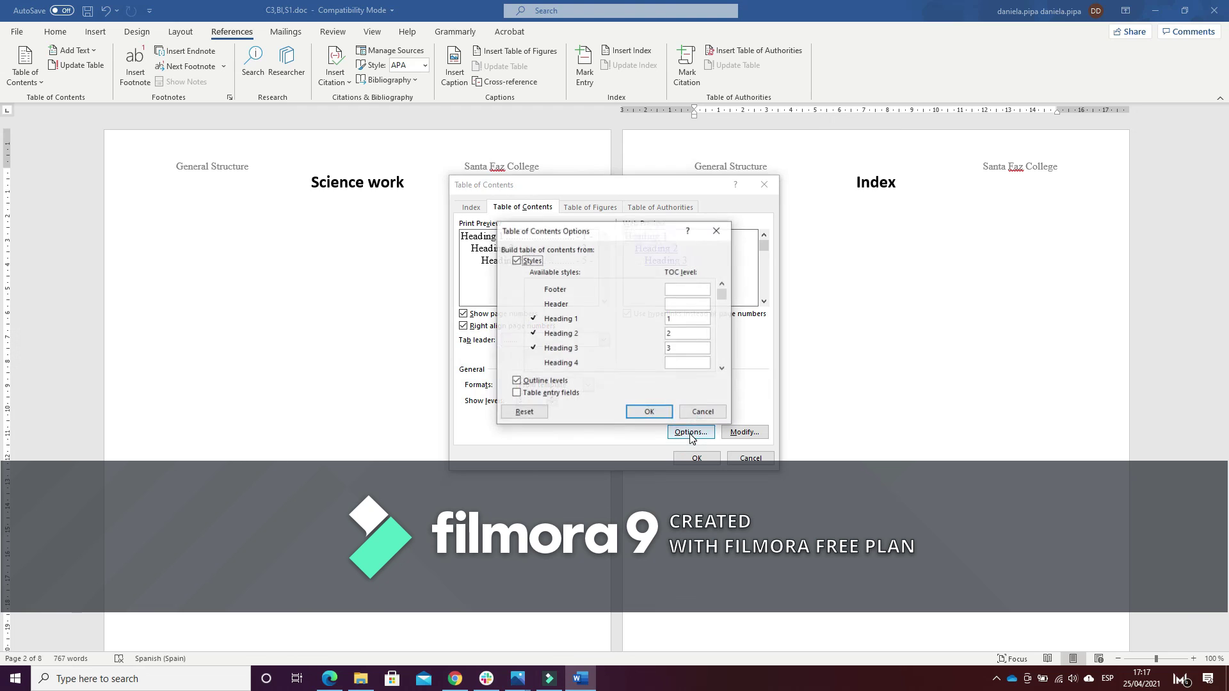
pyautogui.click(676, 318)
pyautogui.press('BackSpace')
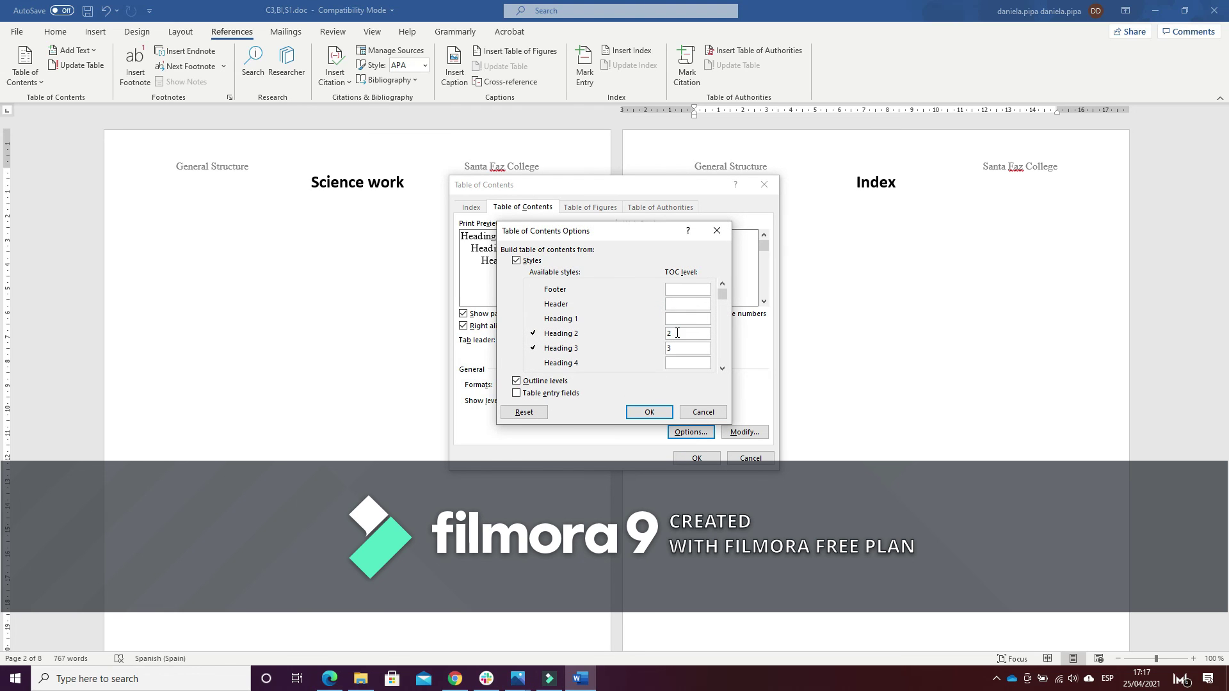
pyautogui.click(676, 334)
pyautogui.press('BackSpace')
pyautogui.click(676, 348)
pyautogui.press('BackSpace')
# Assign Rome1 to level 1 and Rome2 to level 2, then insert the table of contents
pyautogui.moveTo(725, 304); pyautogui.dragTo(723, 362)
pyautogui.click(556, 350)
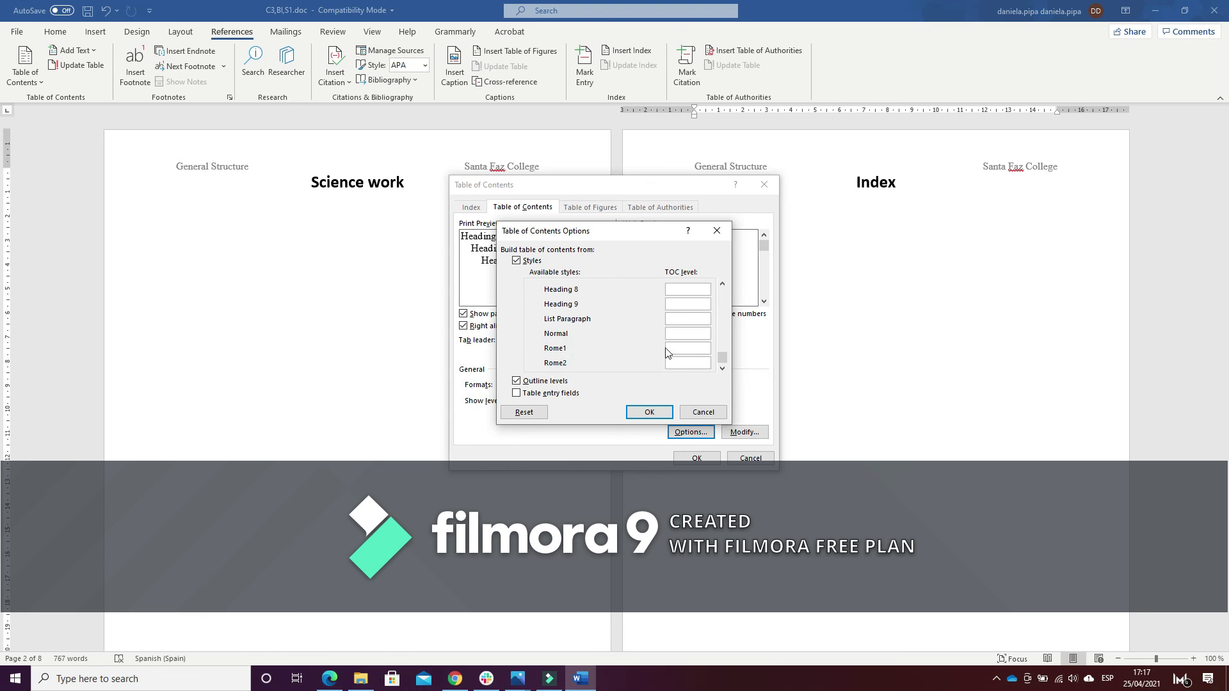
pyautogui.click(680, 347)
pyautogui.write('1')
pyautogui.click(672, 364)
pyautogui.write('2')
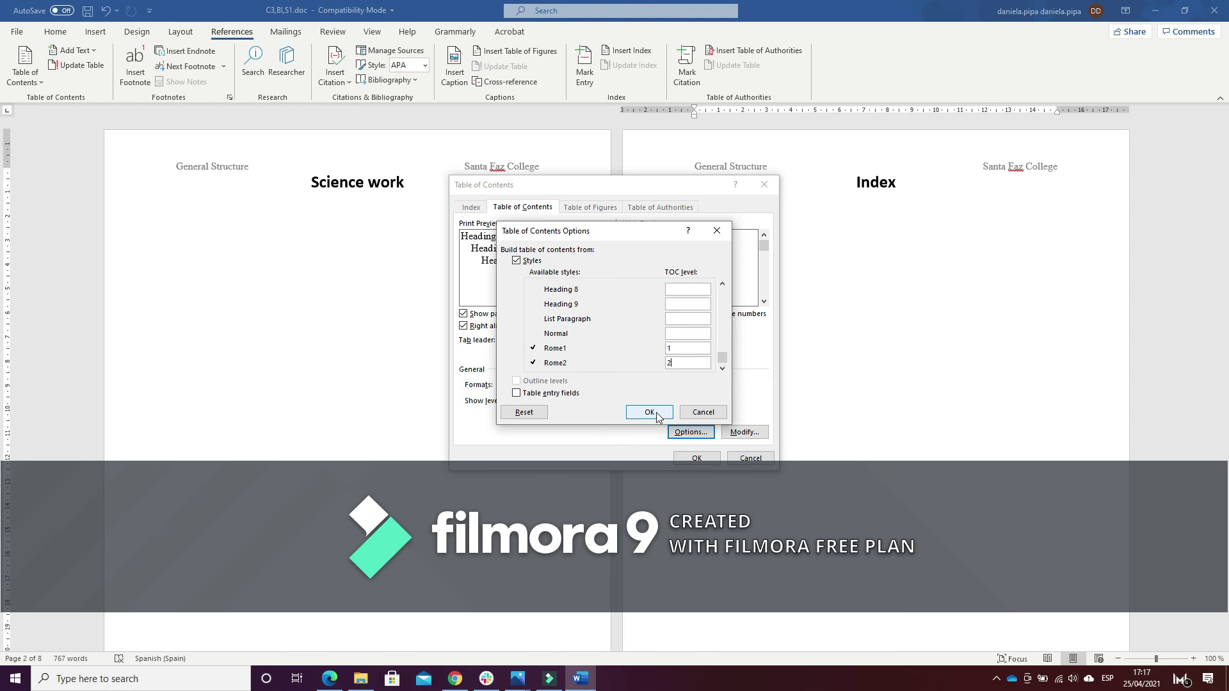
pyautogui.click(657, 415)
pyautogui.click(699, 459)
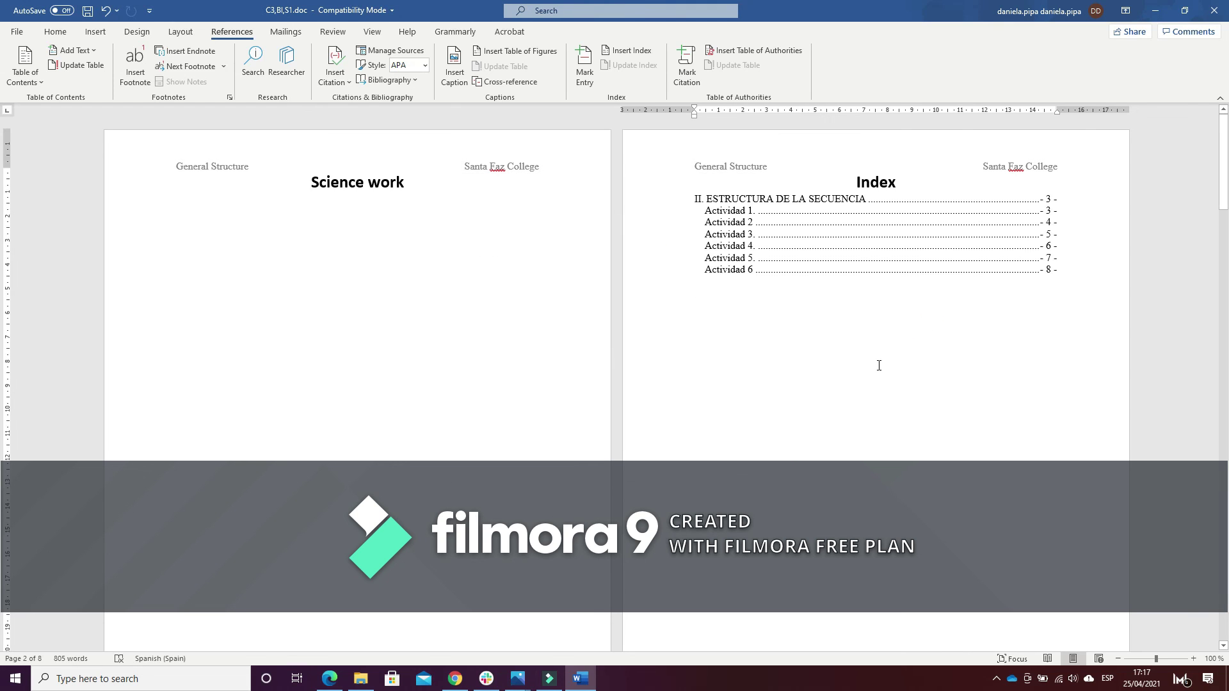